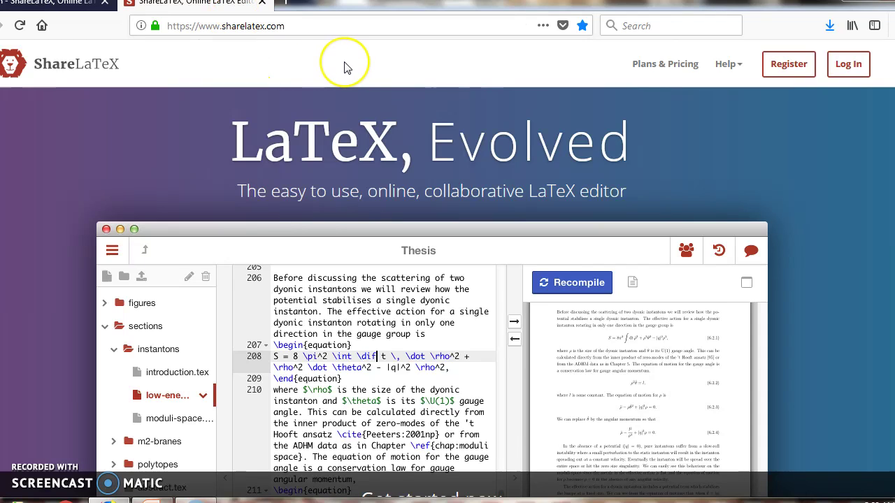
Go to the ShareLaTeX account registration page
left_click(307, 25)
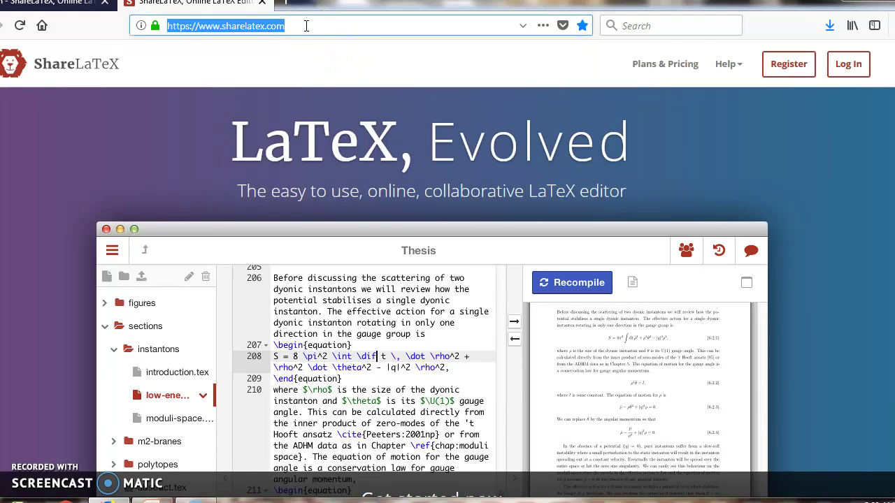
left_click(426, 64)
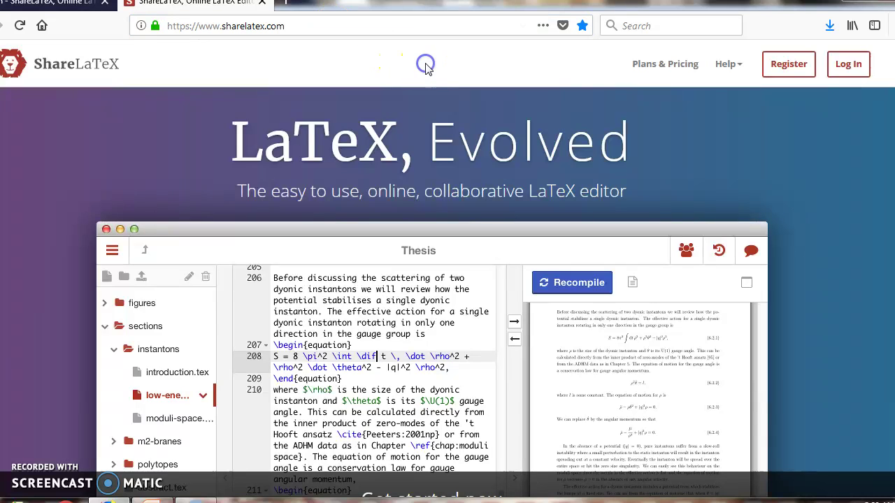
left_click(796, 67)
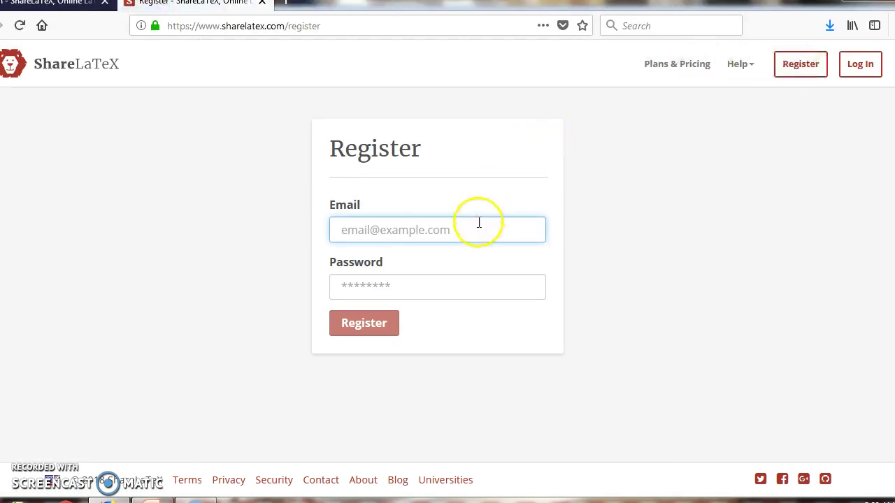
Fill in the saved account e-mail and a password, then switch to the Log In page
left_click(478, 226)
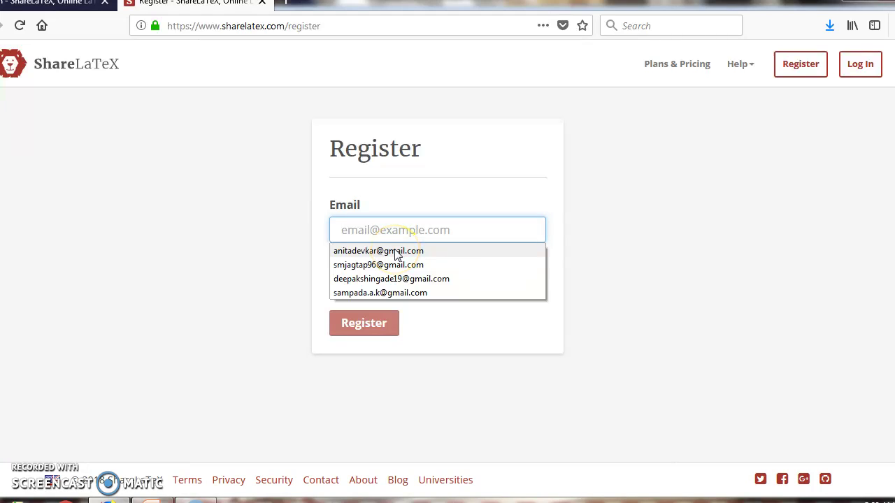
left_click(395, 252)
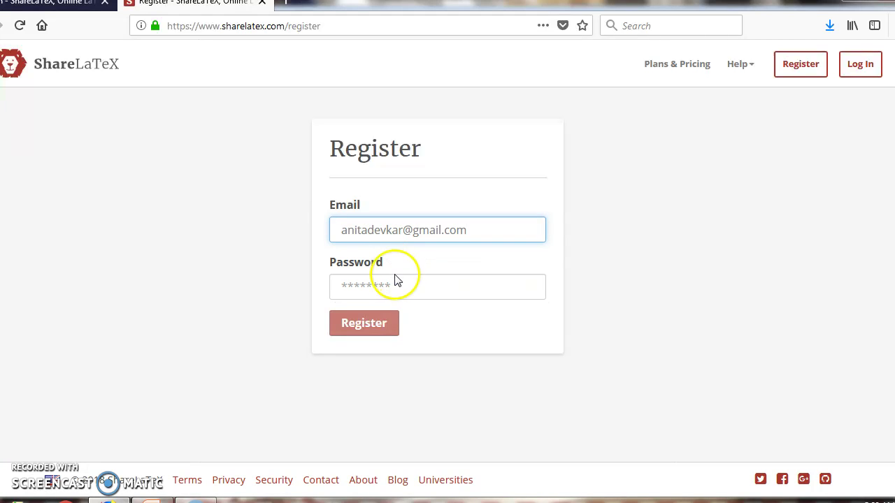
left_click(396, 284)
type("1234")
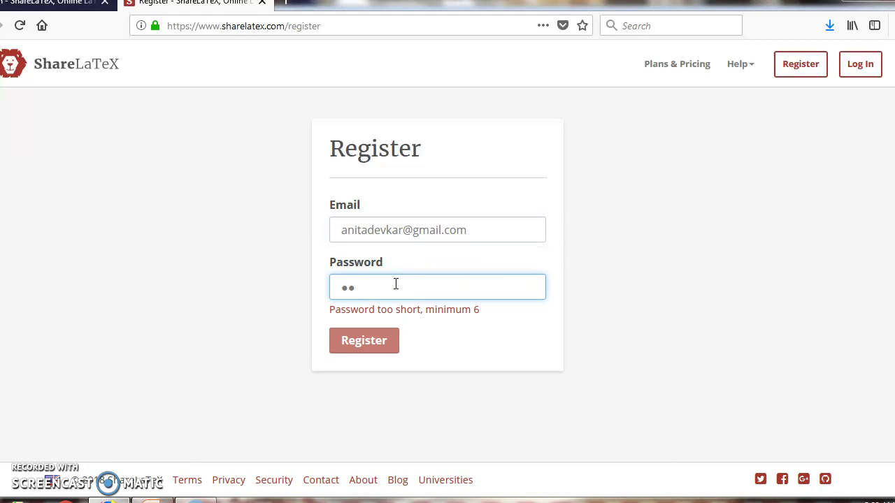
type("56789")
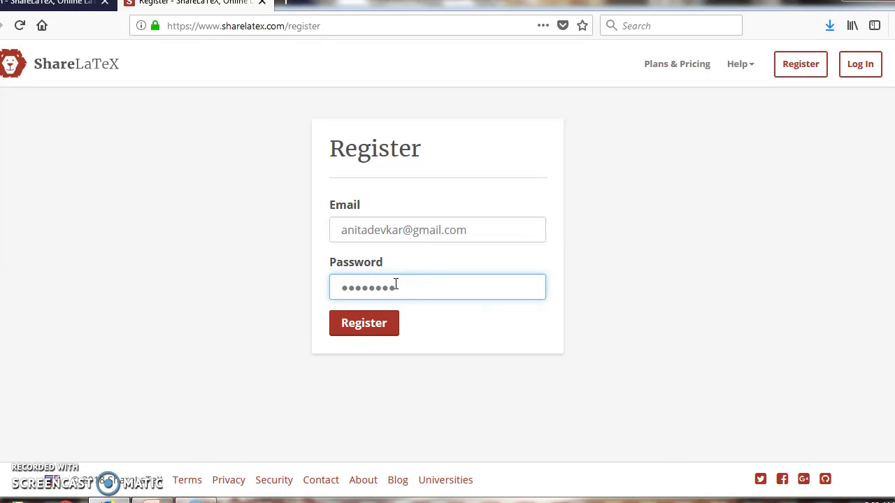
left_click(432, 342)
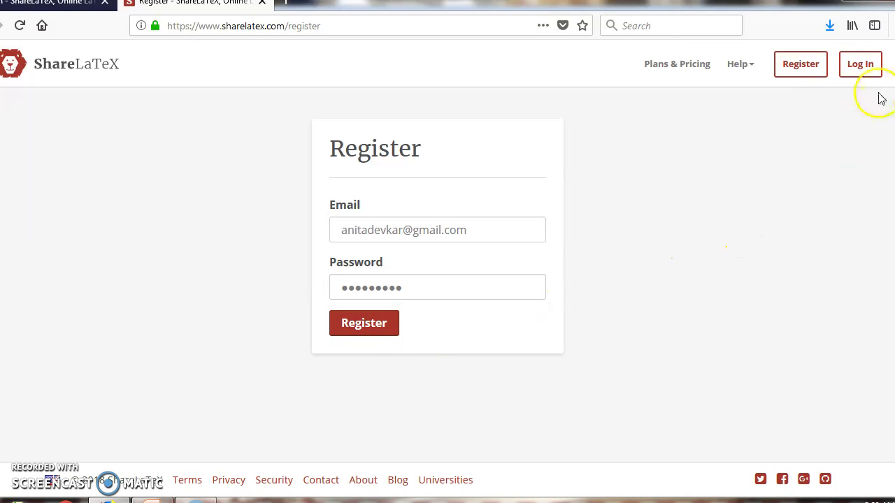
left_click(862, 64)
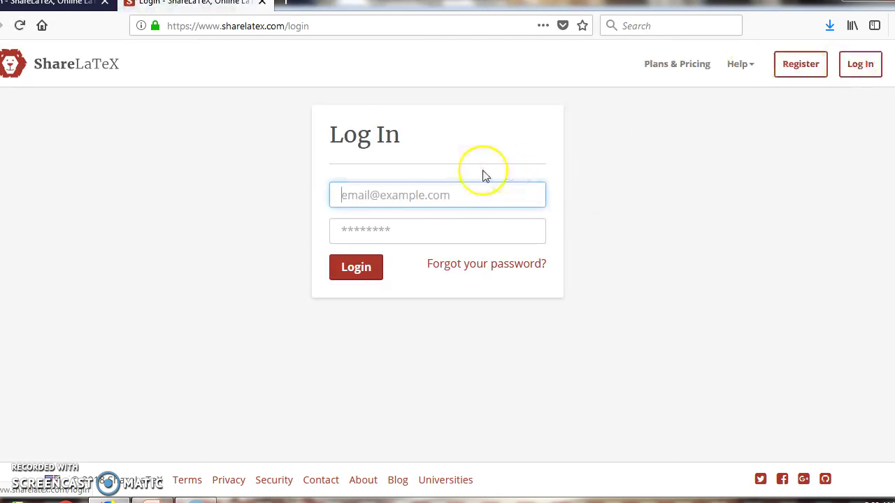
Sign in with the saved e-mail login and the account password
left_click(461, 197)
key("Down")
key("Return")
left_click(400, 230)
type("*****")
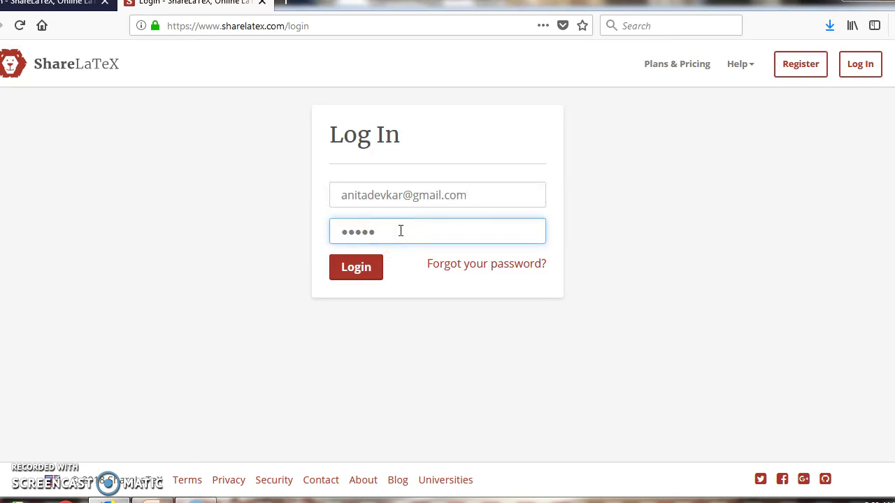
type("****")
left_click(362, 268)
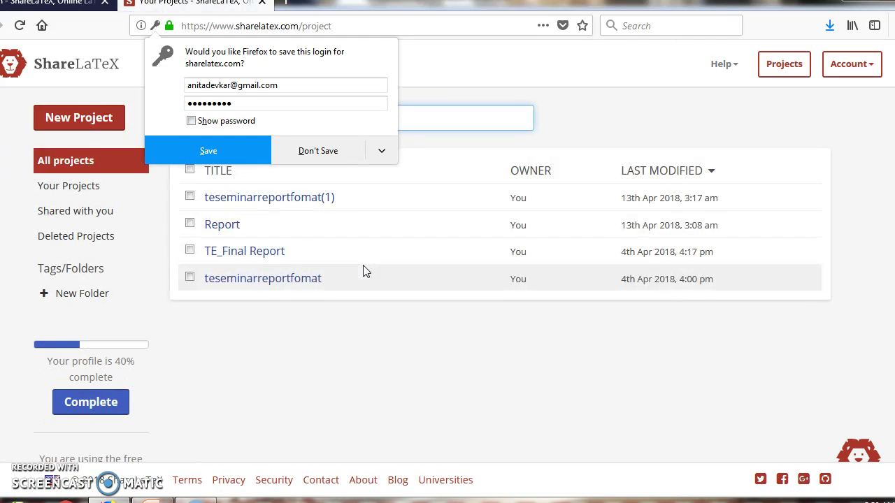
Decline saving the login in the browser and start a new blank project
left_click(332, 151)
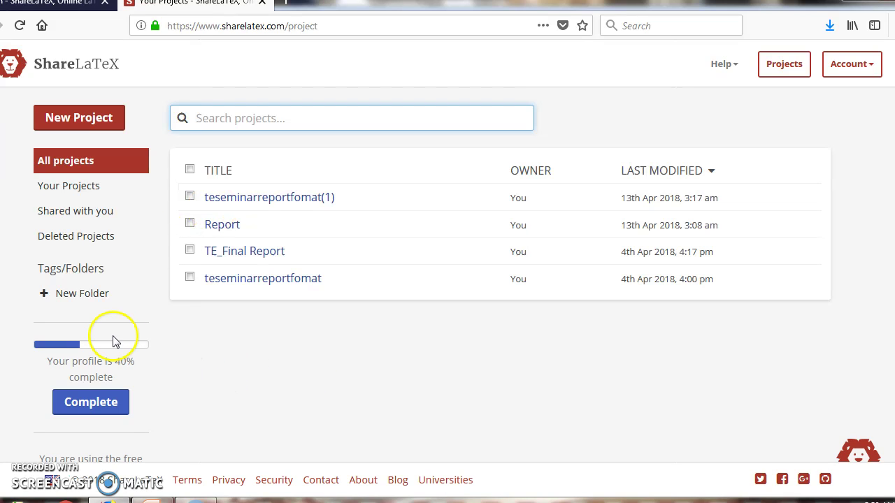
left_click(97, 120)
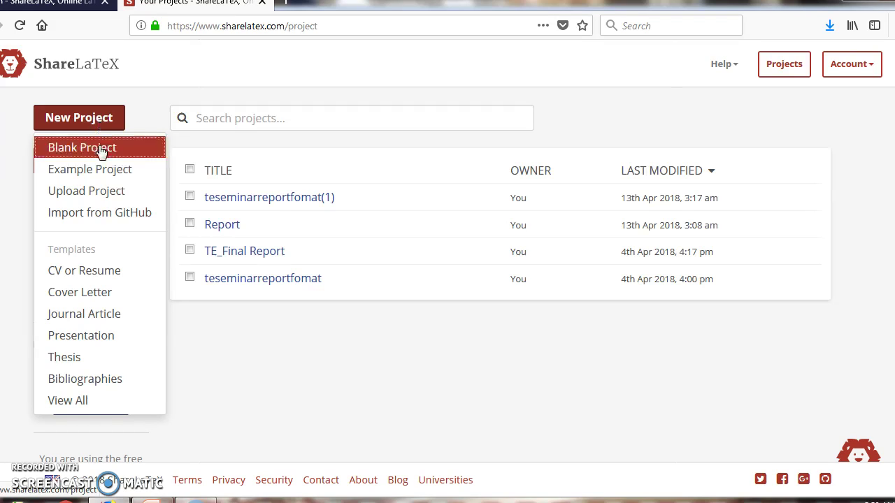
left_click(102, 149)
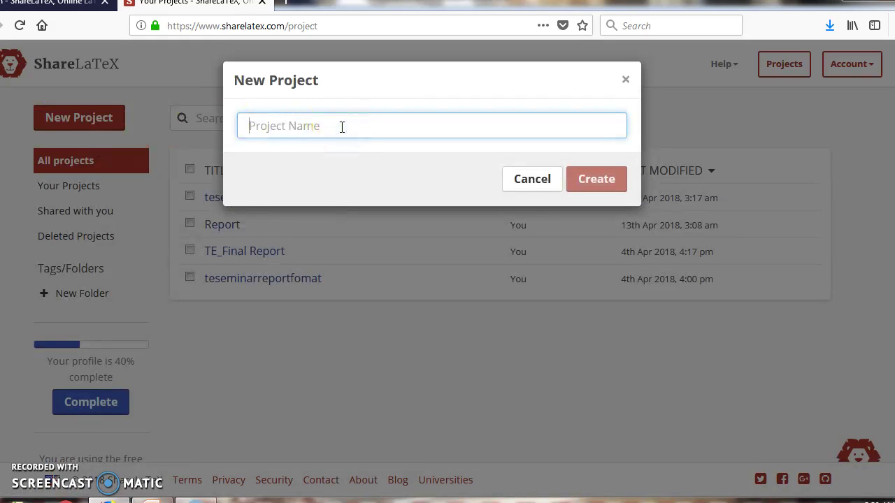
Name the new blank project TEReport and create it
type("Report")
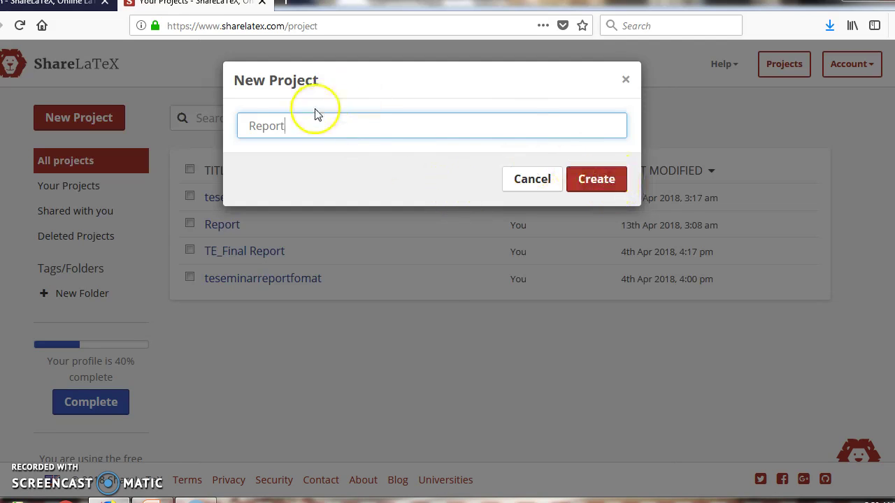
left_click(250, 126)
type("TE")
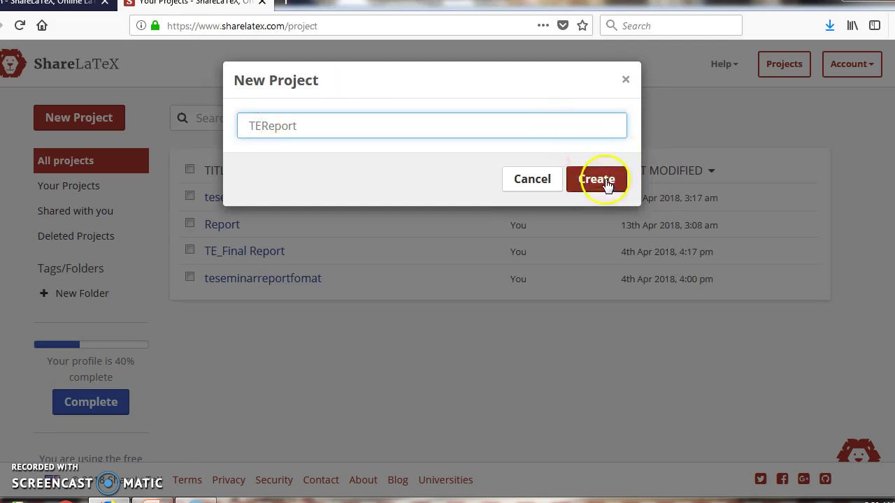
left_click(596, 180)
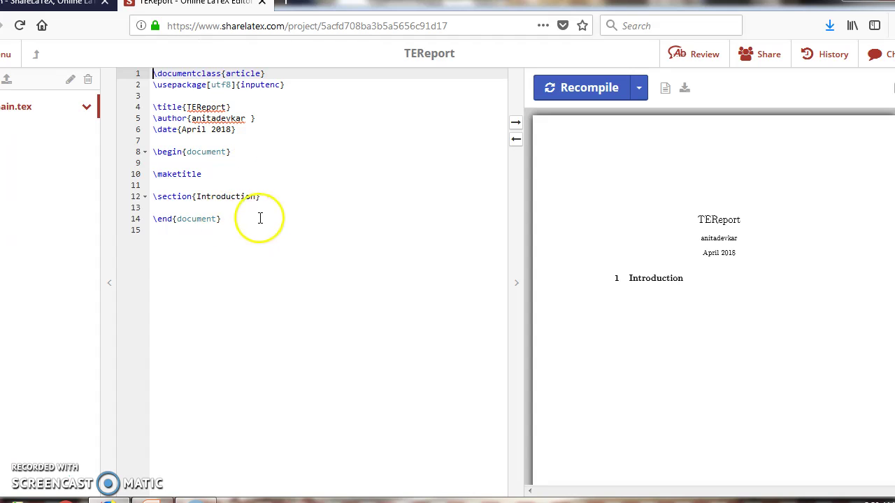
left_click(238, 220)
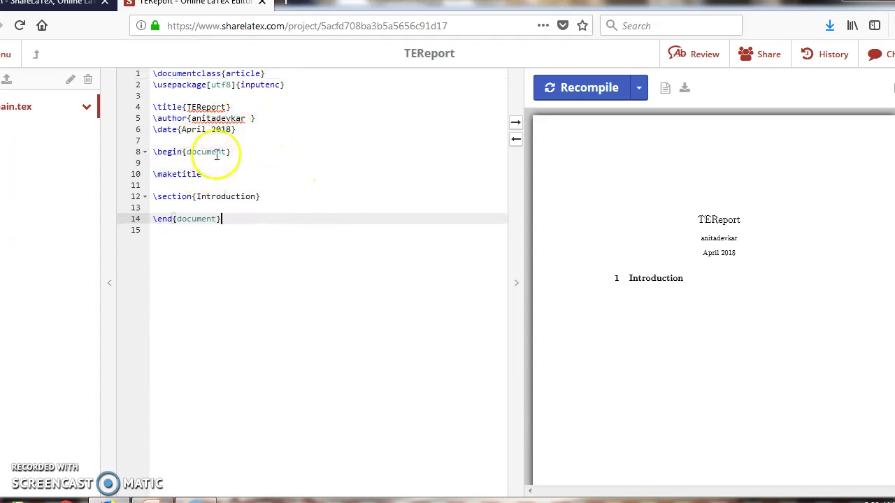
left_click(246, 152)
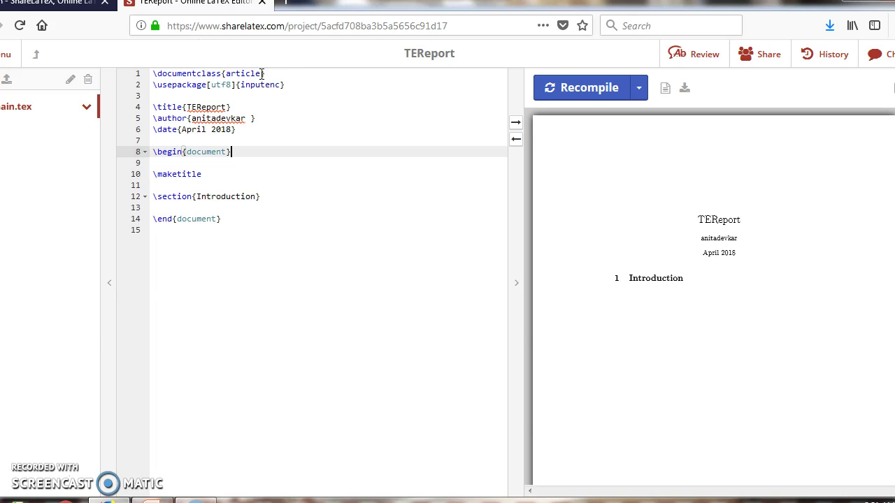
left_click(264, 166)
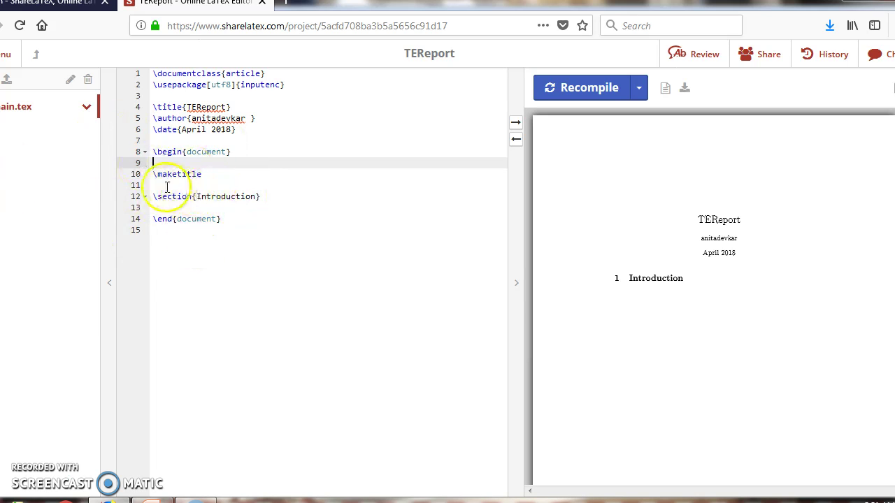
left_click(157, 207)
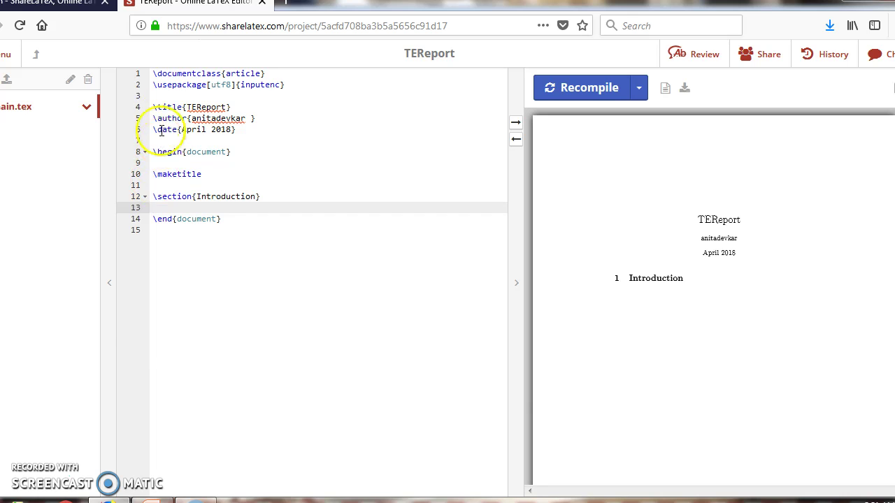
left_click(156, 95)
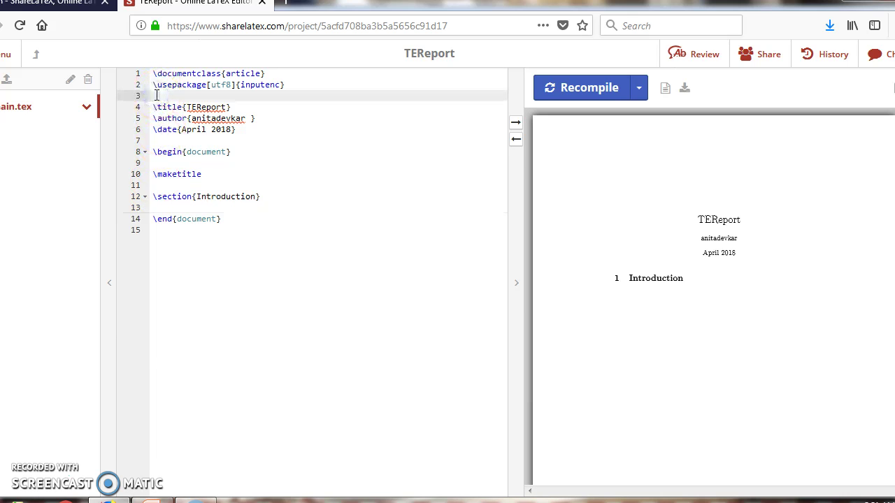
Add \usepackage{graphicx} on line 3 of main.tex
type("\\use")
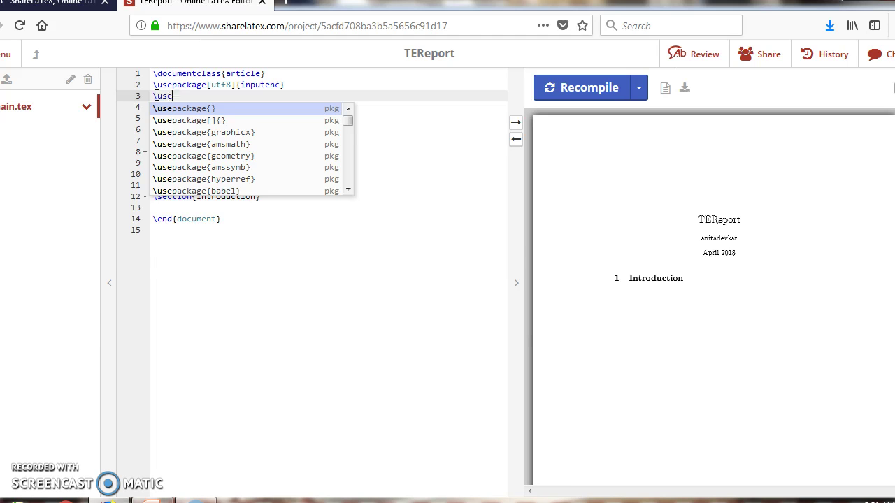
type("pa")
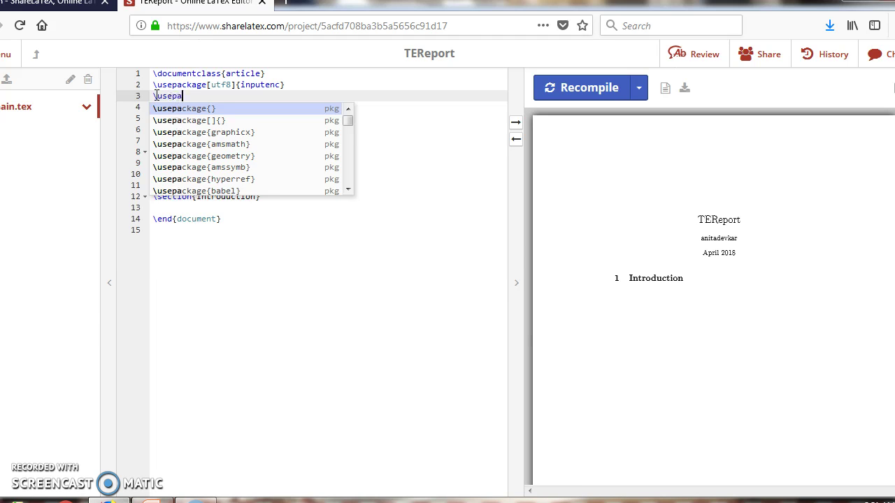
key("Down")
key("Down")
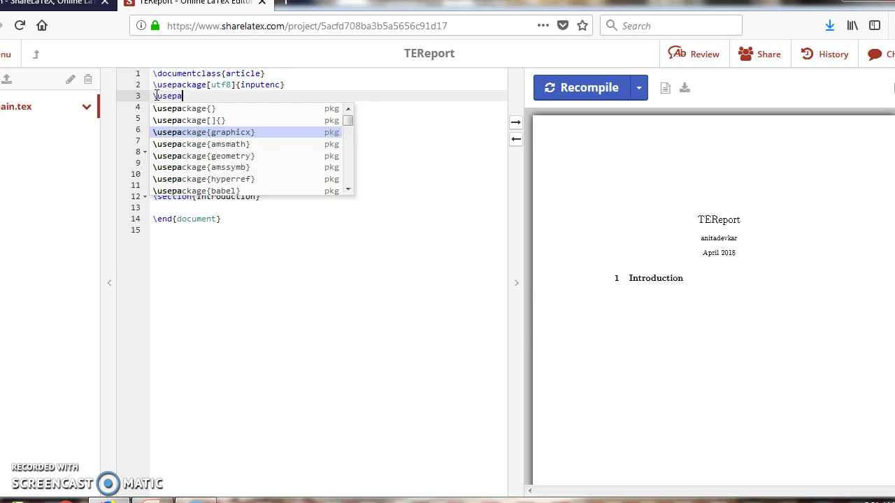
key("Return")
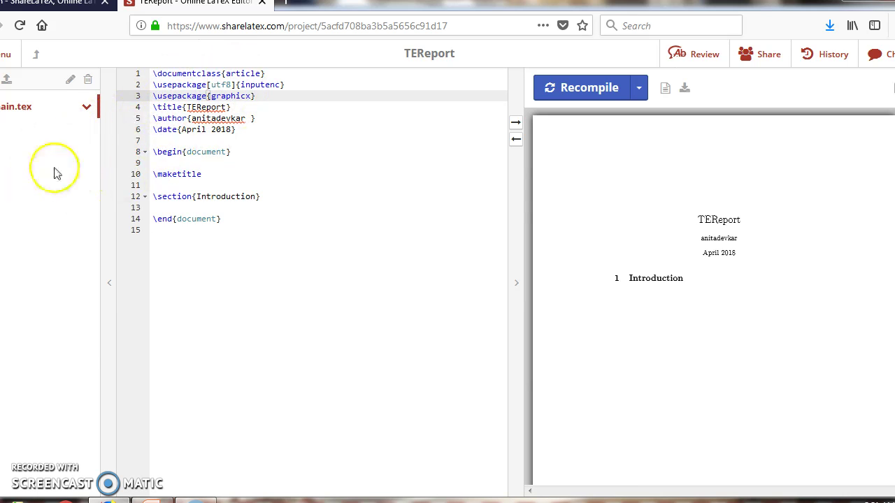
Add \graphicspath{ {images} } on the empty line below the Introduction section
left_click(162, 207)
type("\\graphi")
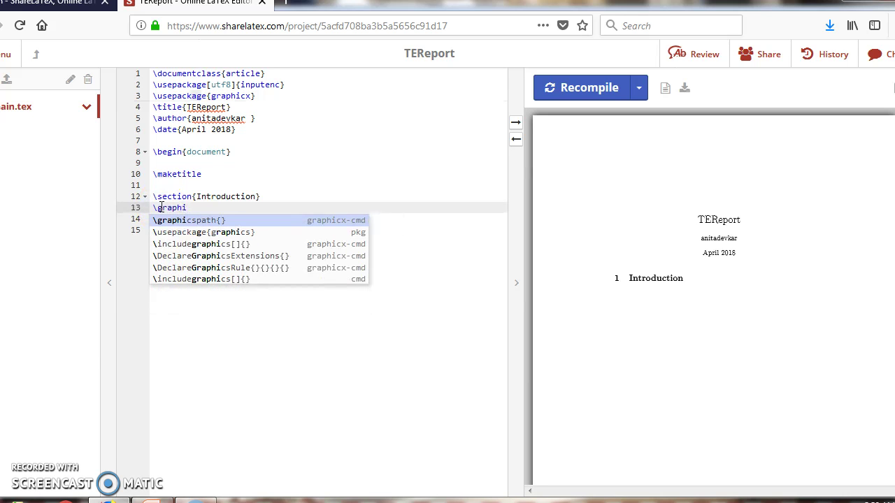
key("Return")
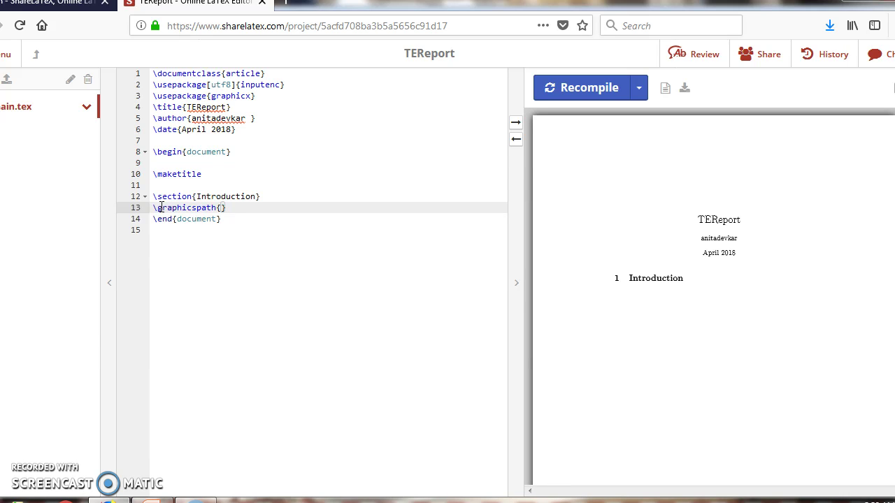
type("{images} }")
key("Return")
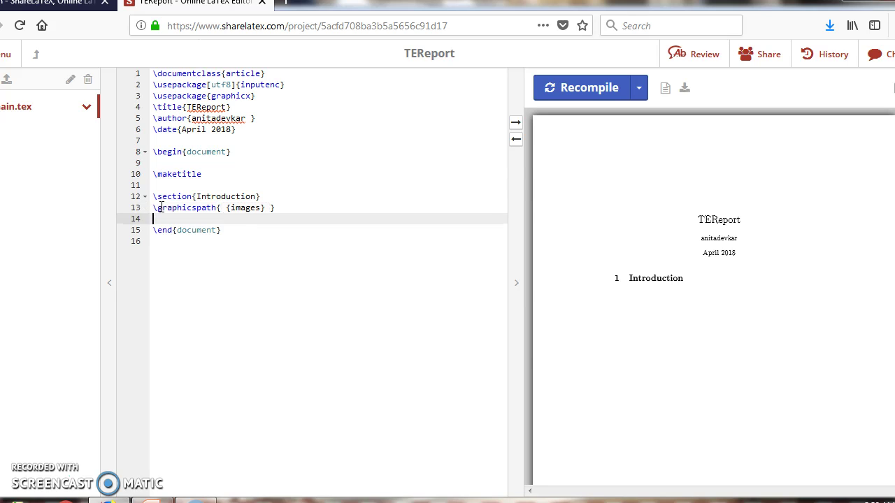
Insert an empty \includegraphics[]{} command below the graphics path
type("\\")
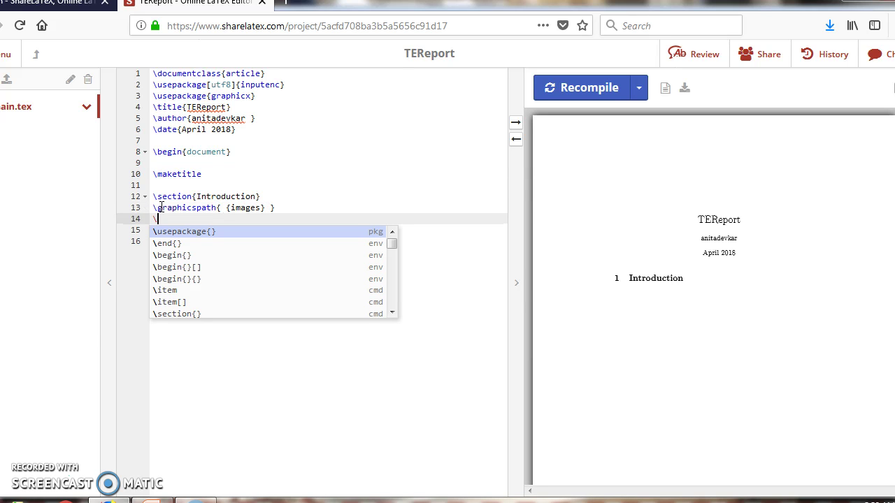
type("include")
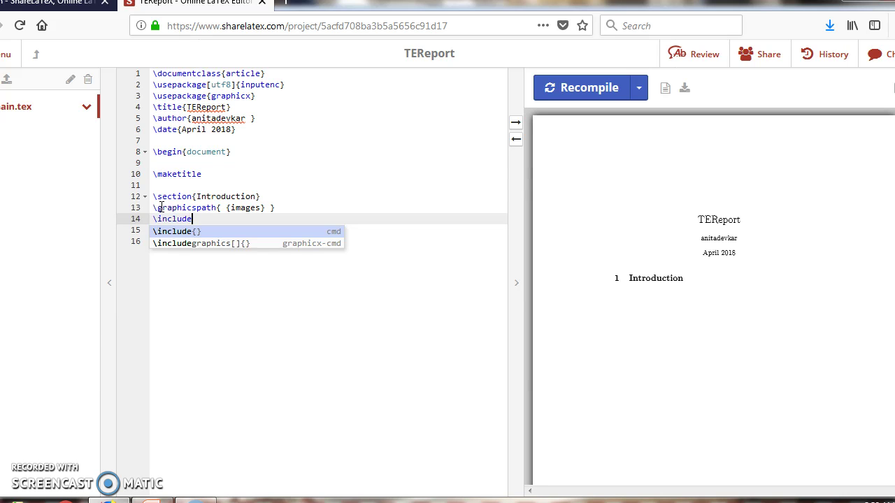
key("Down")
key("Return")
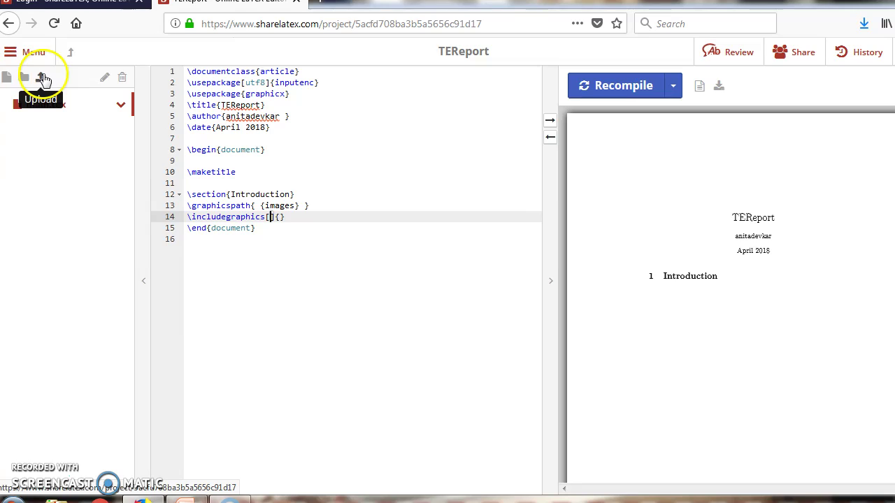
left_click(42, 77)
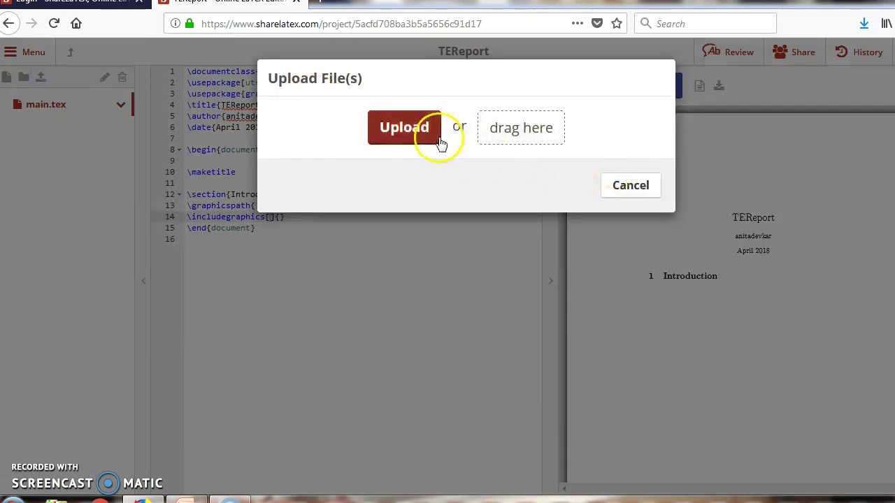
Upload Modern2017logo.jpg from Pictures > Sample Pictures and delete the empty [] brackets
left_click(416, 128)
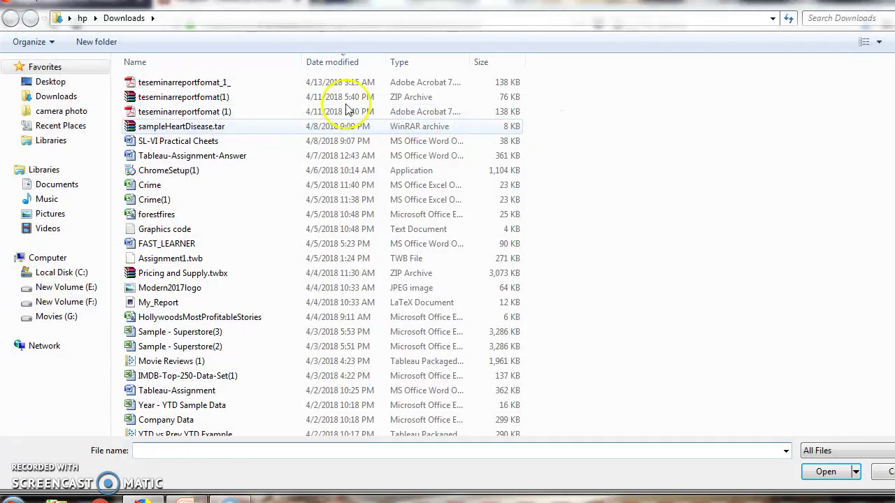
left_click(79, 215)
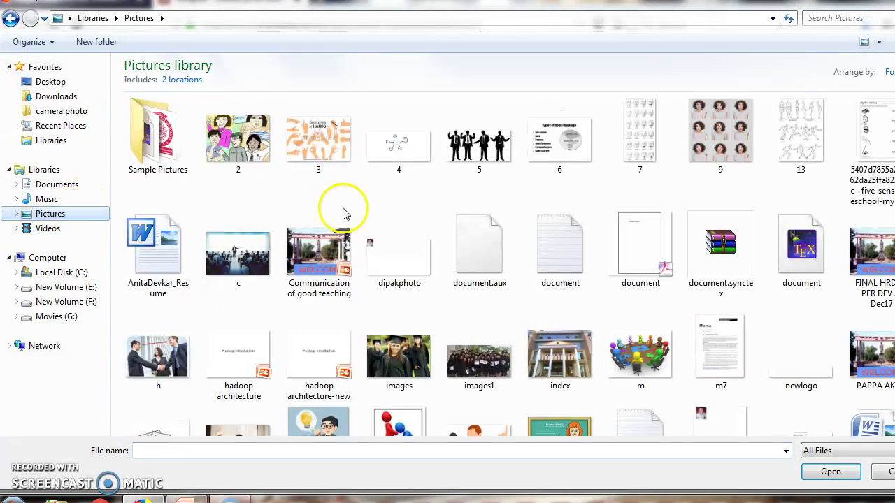
left_click(159, 147)
double_click(159, 147)
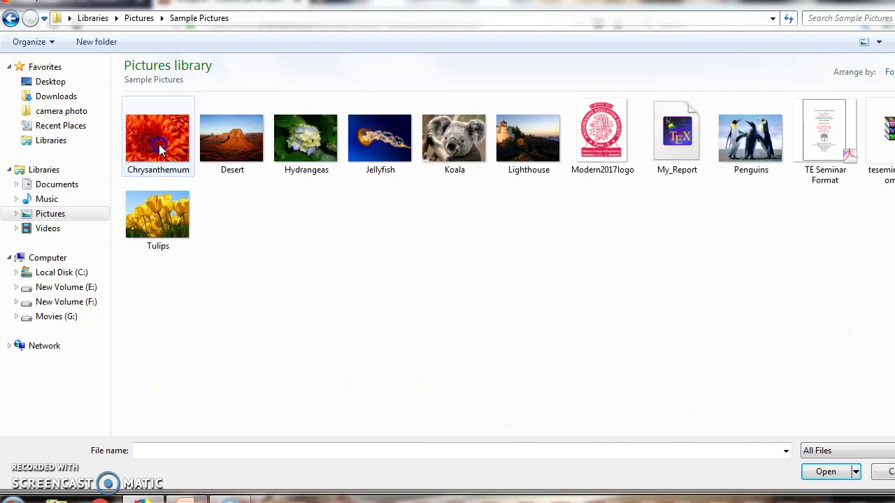
left_click(608, 143)
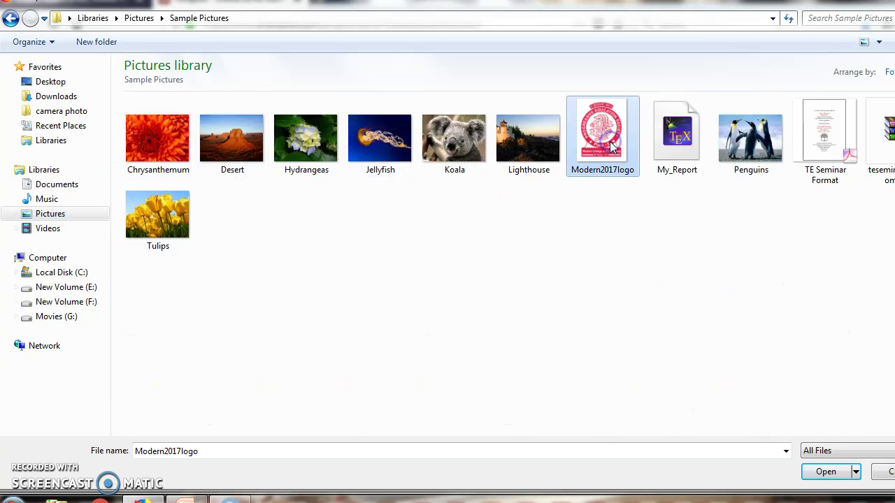
left_click(826, 473)
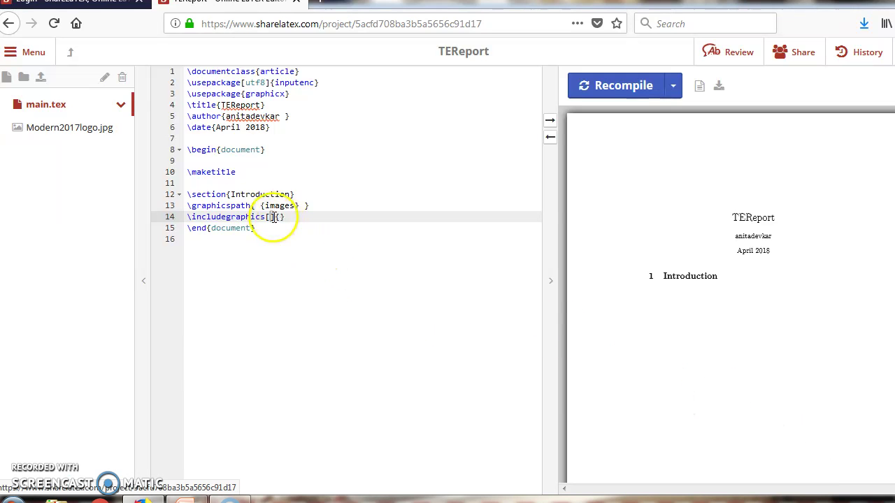
key("BackSpace")
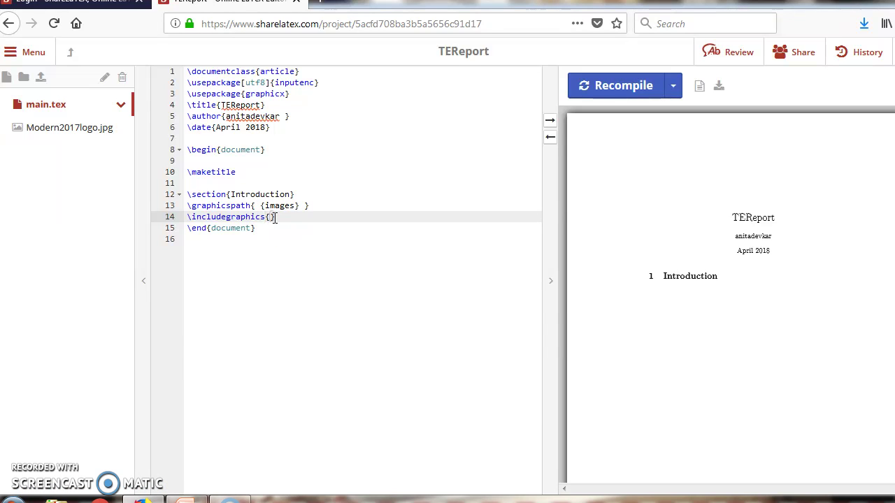
Make line 14 read \includegraphics{Modern2017logo.jpg} using the file-name suggestion
type("{Mod")
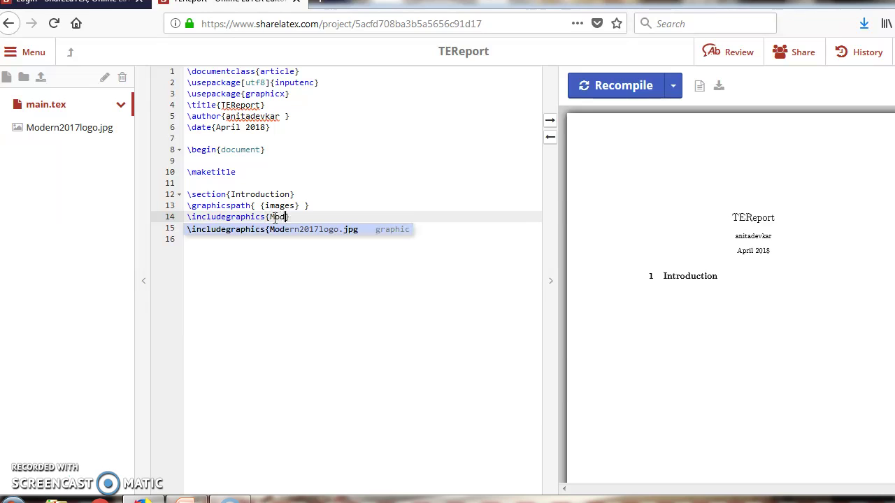
key("Return")
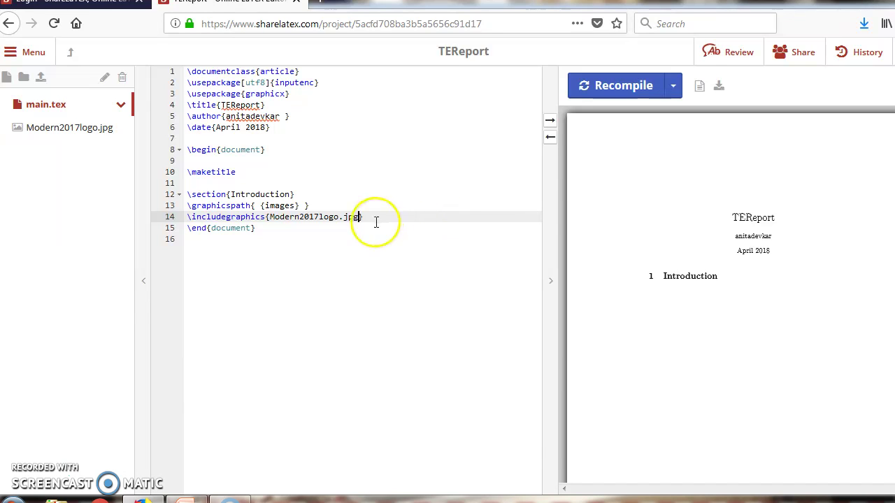
left_click(374, 225)
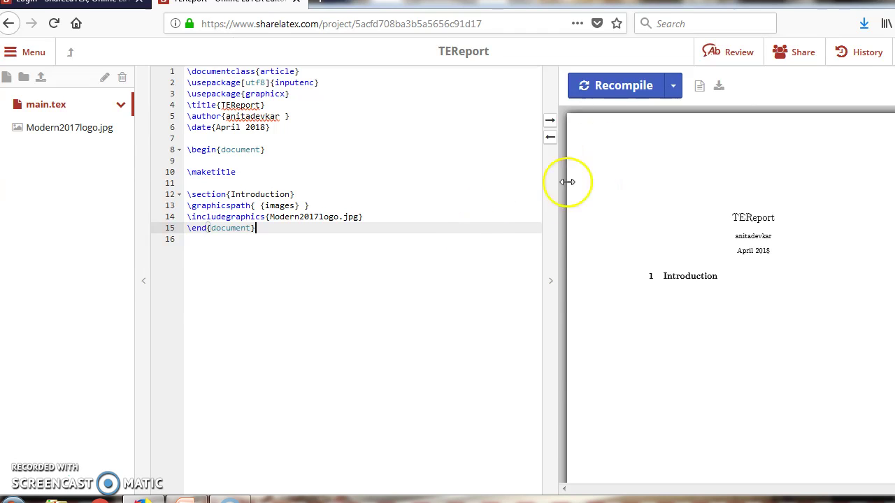
Recompile TEReport so the preview shows the Modern College of Engineering logo
left_click(624, 85)
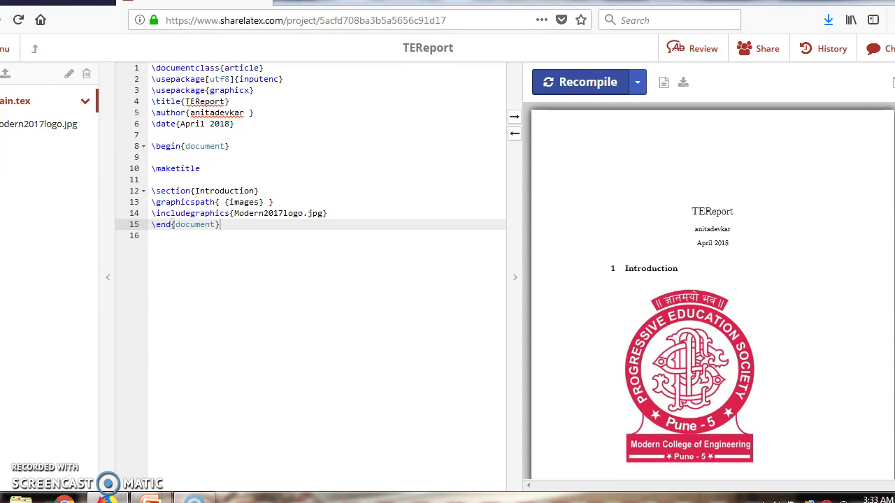
left_click(385, 377)
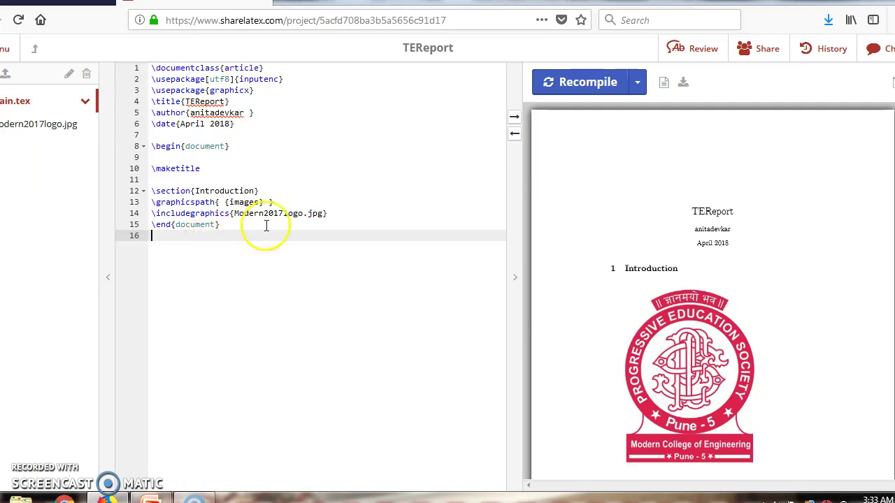
left_click(271, 271)
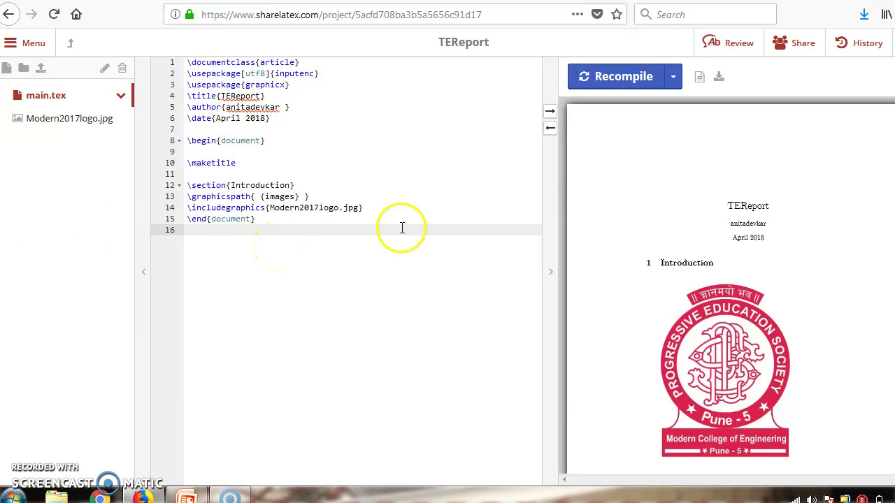
Dismiss the upload window and return to the projects list
left_click(41, 68)
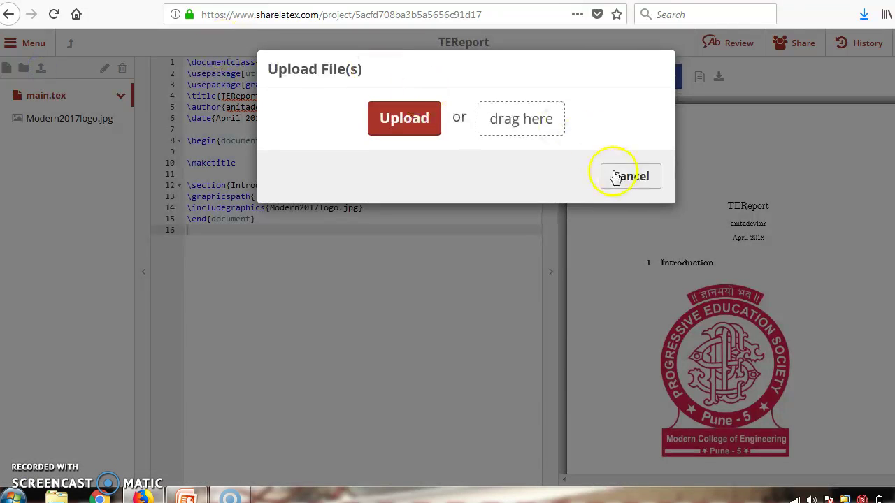
left_click(629, 176)
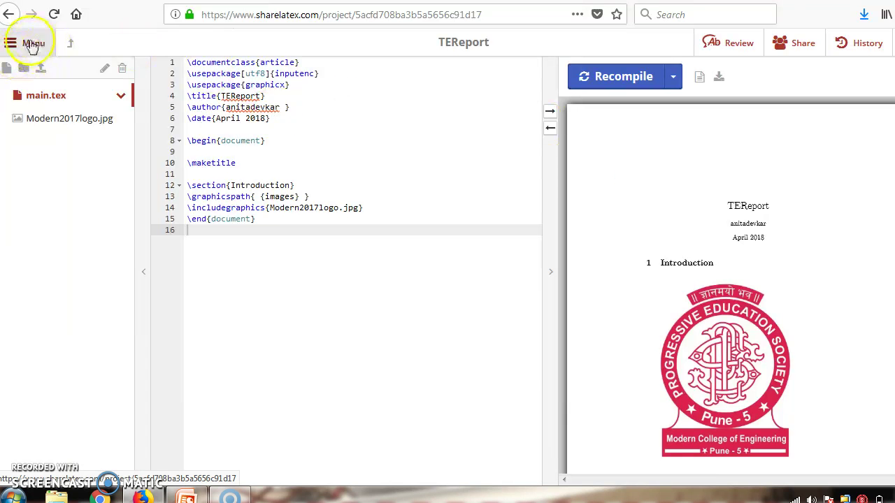
left_click(71, 44)
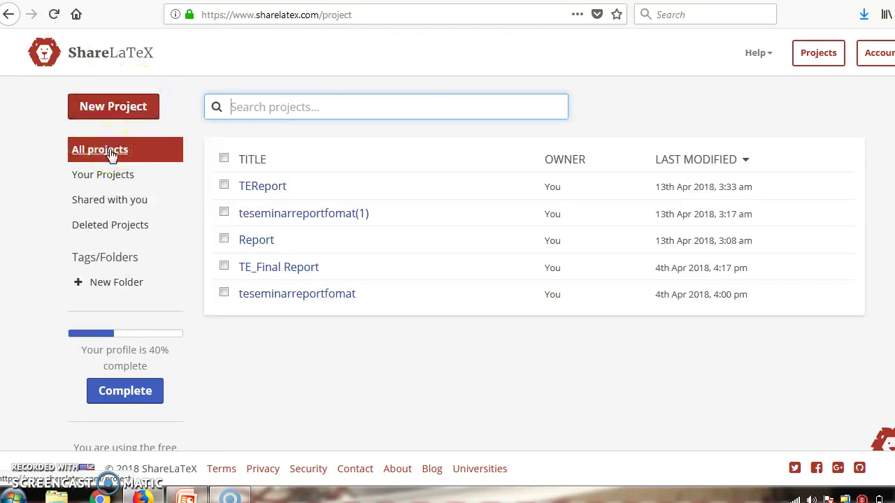
Upload teseminarreportfomat(1).zip from Downloads as a new zipped project
left_click(140, 110)
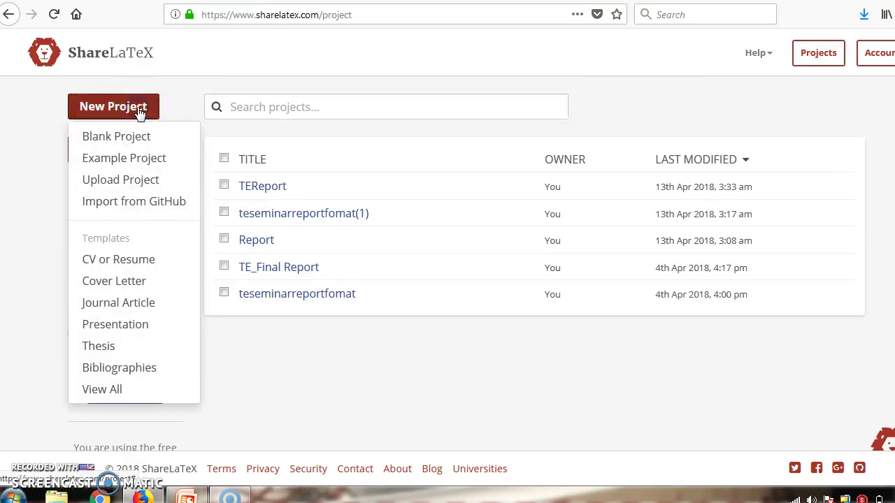
left_click(134, 179)
left_click(356, 119)
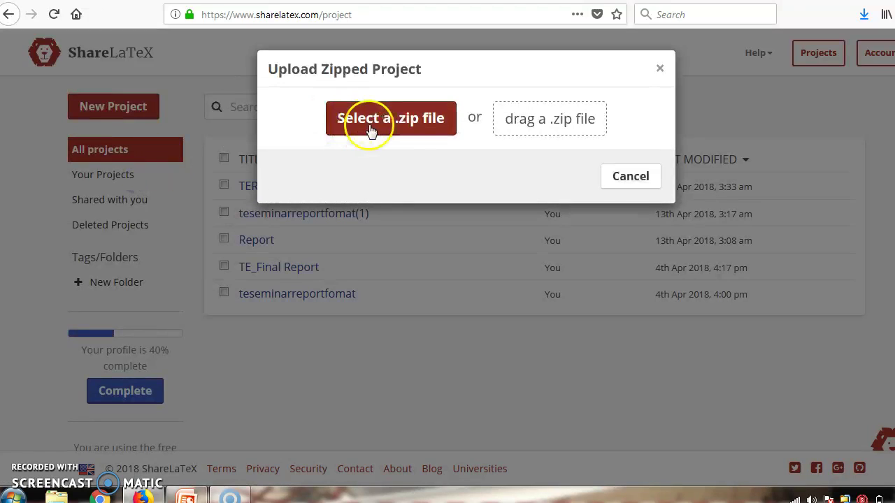
left_click(411, 120)
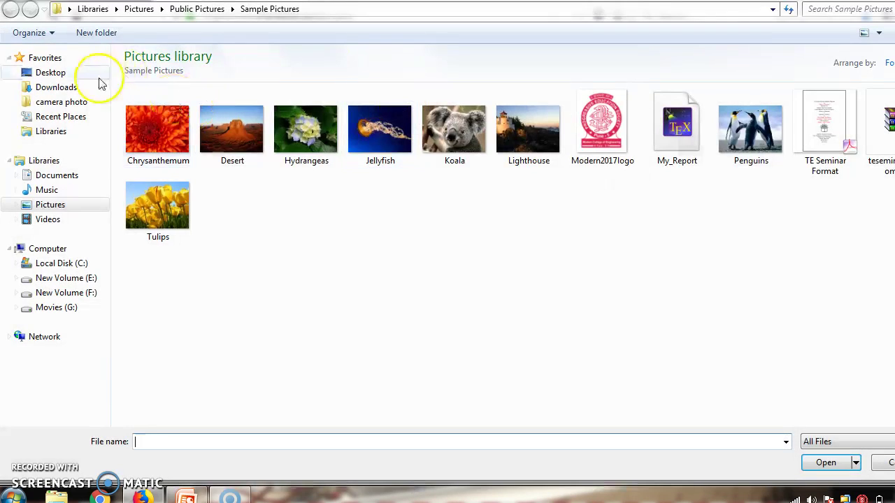
left_click(85, 87)
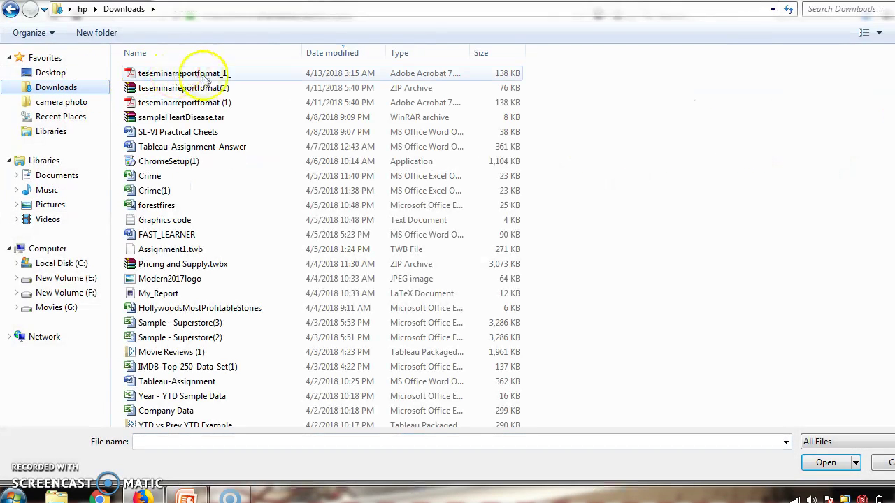
double_click(203, 93)
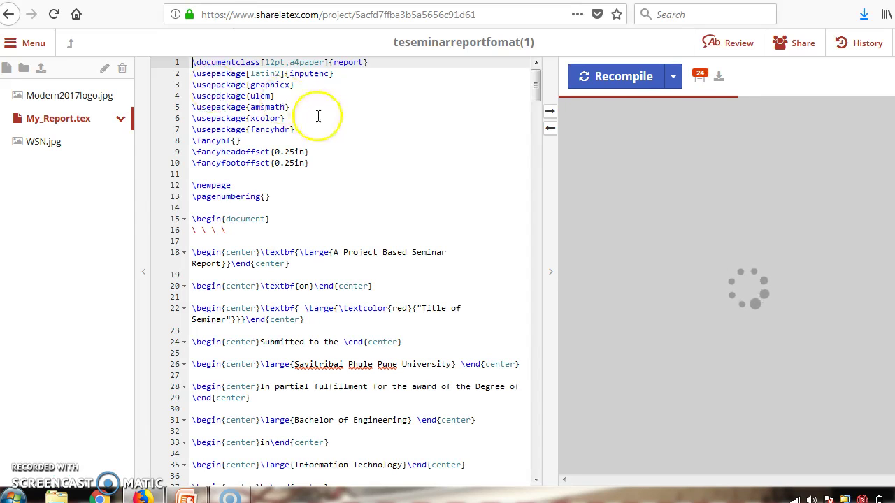
Step through My_Report.tex's title-page and logo code, then scroll the editor back to the top
left_click(348, 184)
key("Down")
key("Down")
key("Down")
key("Down")
key("Down")
key("Down")
key("Down")
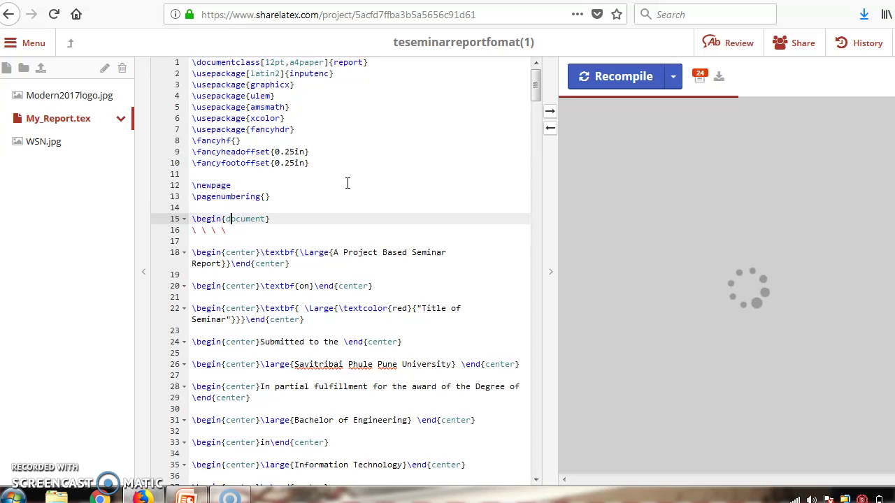
key("Down")
key("Down")
key("Down")
key("Down")
key("Down")
key("Down")
key("Down")
key("Down")
key("Down")
key("Down")
key("Down")
key("Down")
key("Down")
key("Down")
key("Down")
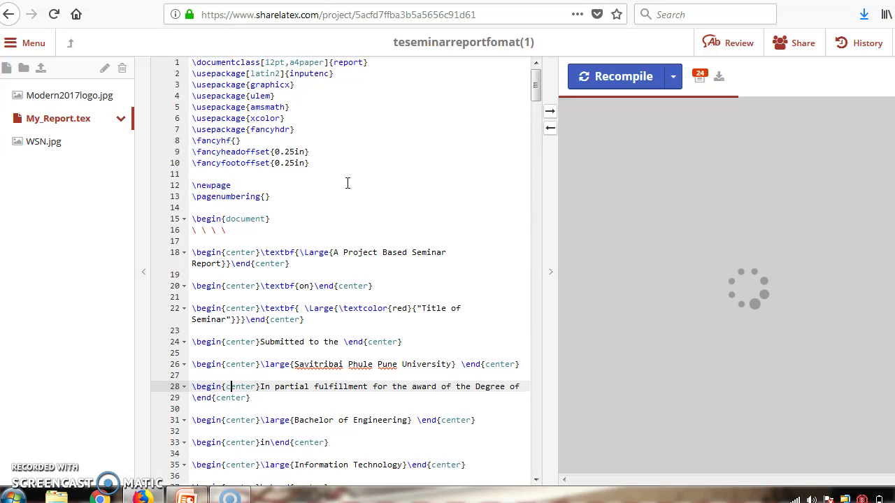
key("Down")
key("Down")
key("Down")
key("Down")
key("Down")
key("Down")
key("Down")
key("Down")
key("Down")
key("Down")
key("Down")
key("Down")
key("Down")
key("Down")
key("Down")
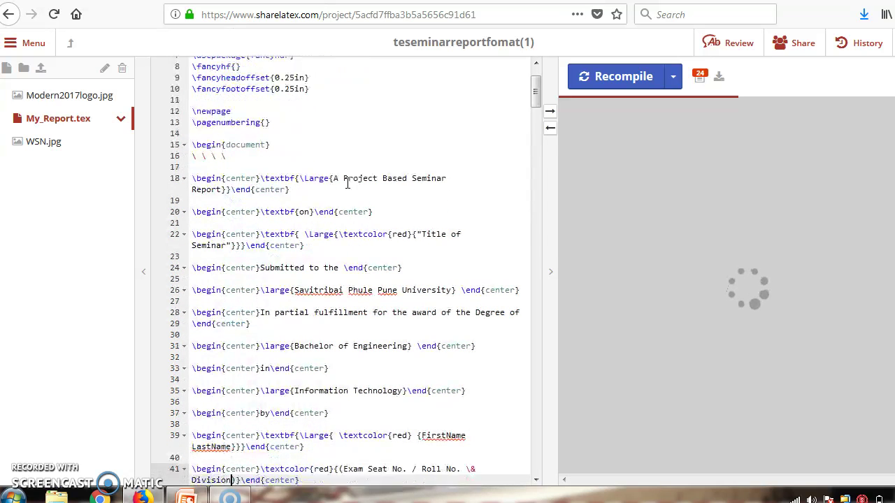
key("Down")
key("Down")
key("Down")
key("Down")
key("Down")
key("Down")
key("Down")
key("Down")
key("Down")
key("Down")
key("Down")
key("Down")
key("Down")
key("Down")
key("Down")
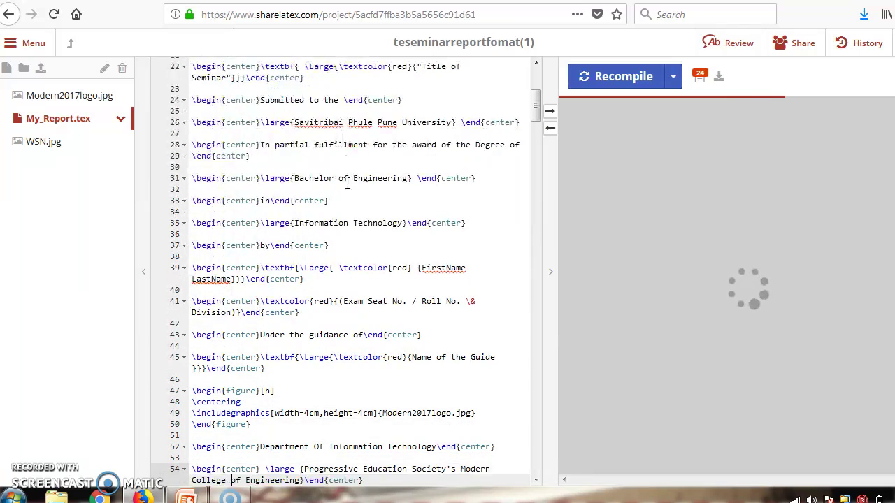
key("Down")
key("Down")
key("Down")
key("Down")
key("Down")
key("Down")
key("Down")
key("Down")
key("Down")
key("Down")
left_click(455, 116)
left_click_drag(536, 123, 536, 88)
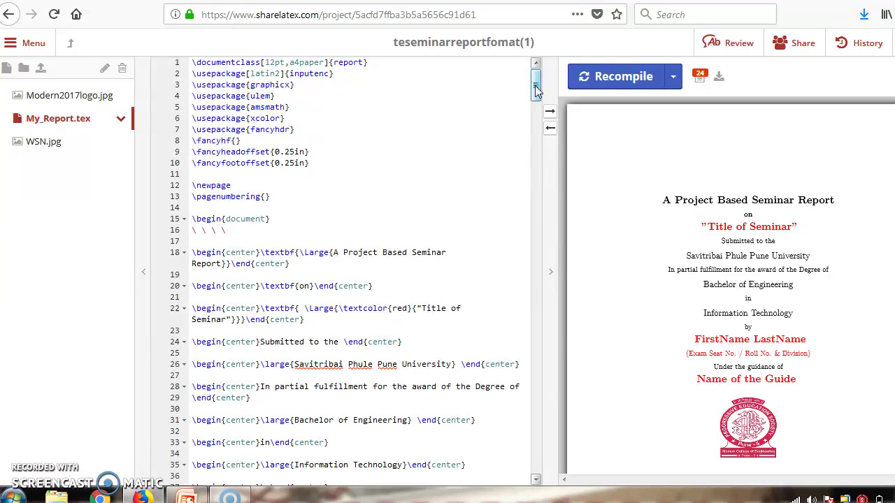
Recompile the report, scroll the preview to the Contents page, and show the bibliography code
left_click(340, 207)
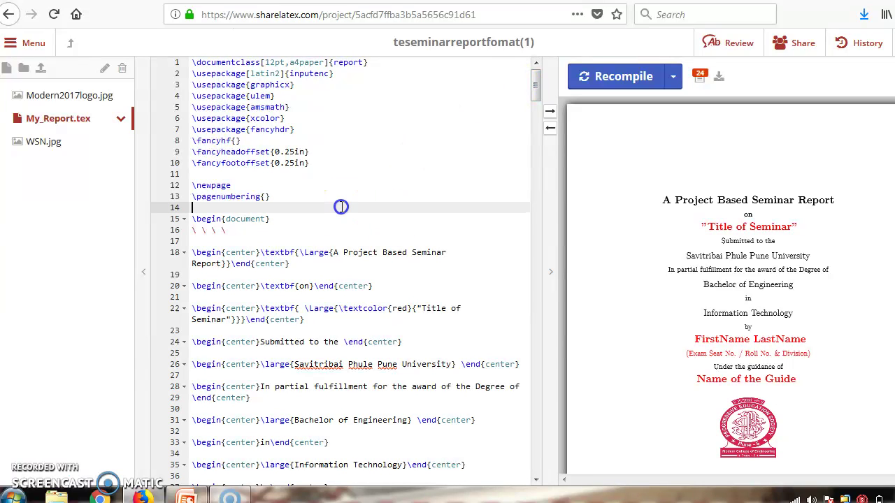
left_click(618, 78)
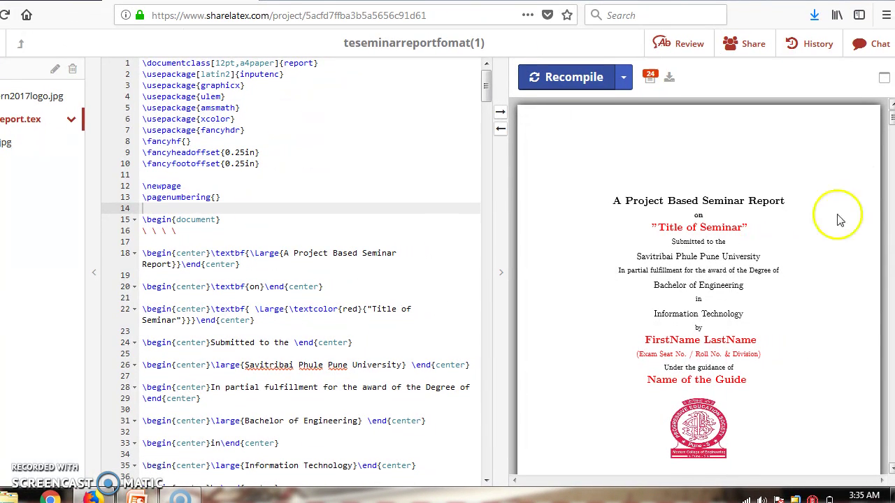
scroll(675, 234, "down", 5)
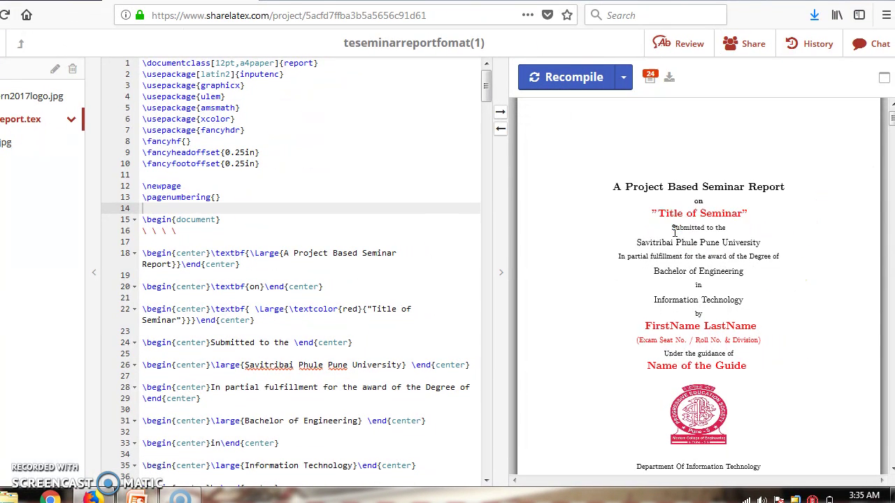
scroll(675, 236, "down", 10)
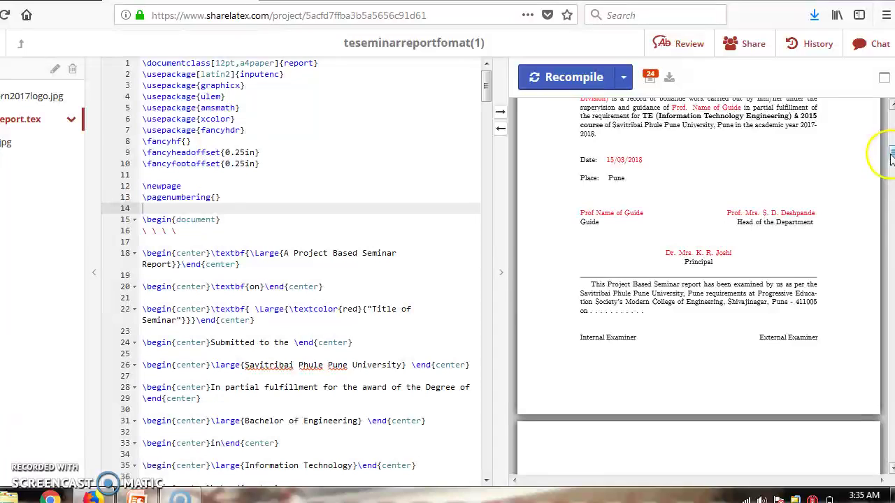
left_click_drag(891, 157, 878, 234)
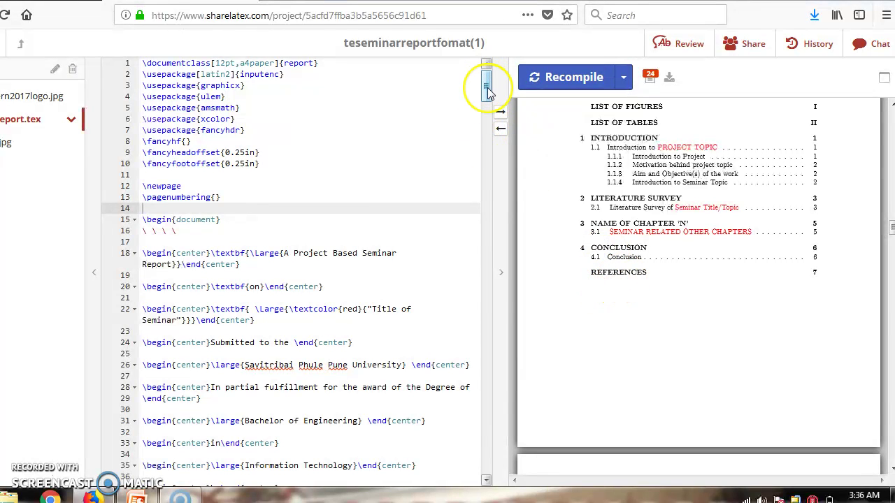
left_click_drag(487, 89, 488, 459)
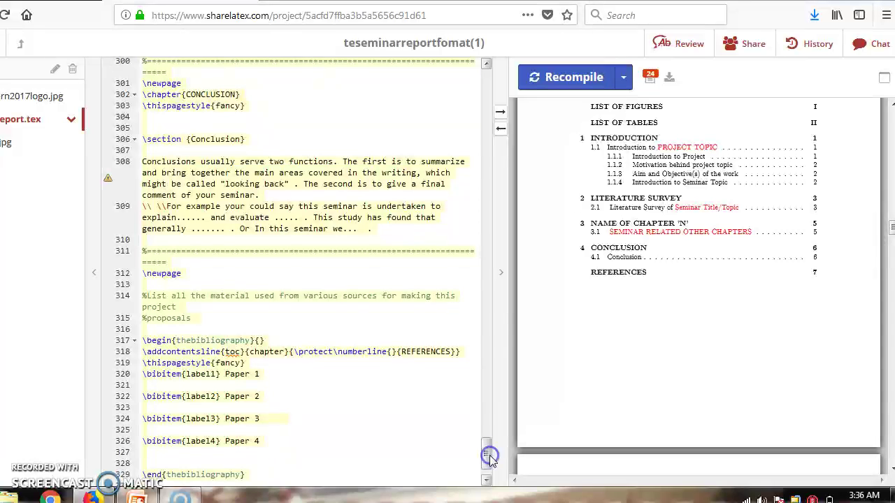
Change the line-318 chapter heading REFERENCES to BIBLIOGRAPHY, recompile, and check the Contents
left_click(451, 351)
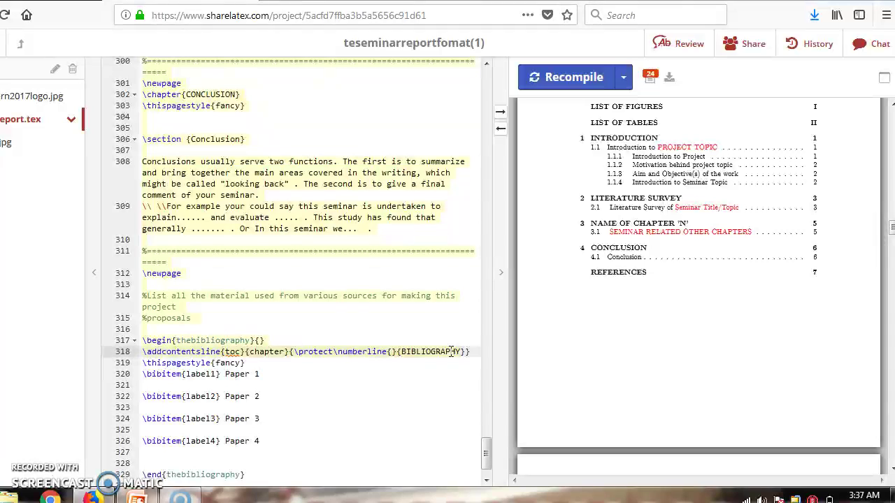
left_click(577, 77)
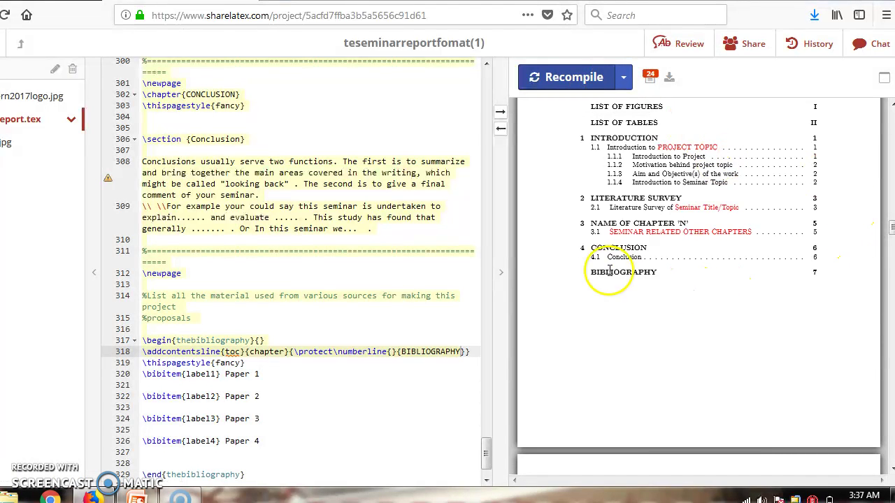
left_click_drag(592, 277, 666, 277)
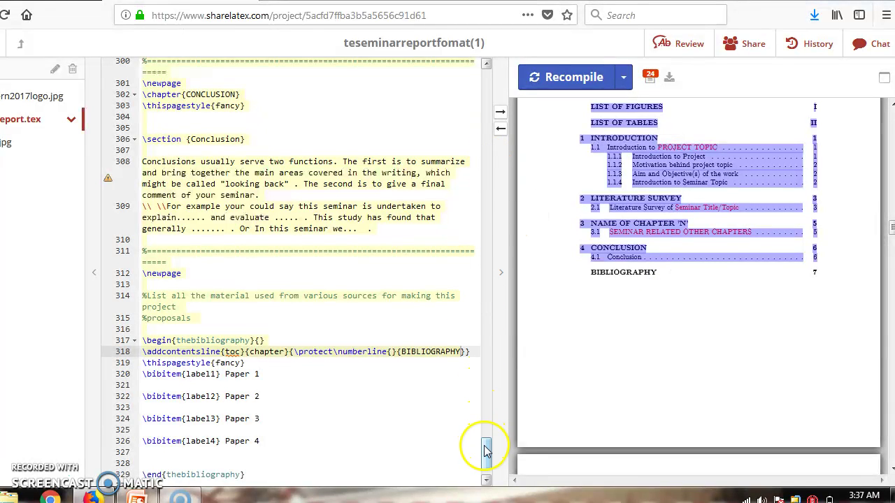
left_click_drag(486, 455, 487, 346)
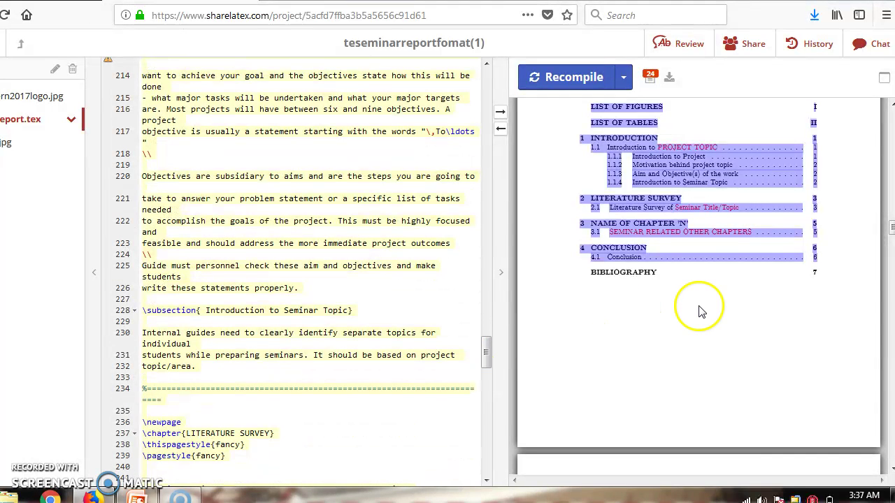
left_click_drag(891, 230, 891, 108)
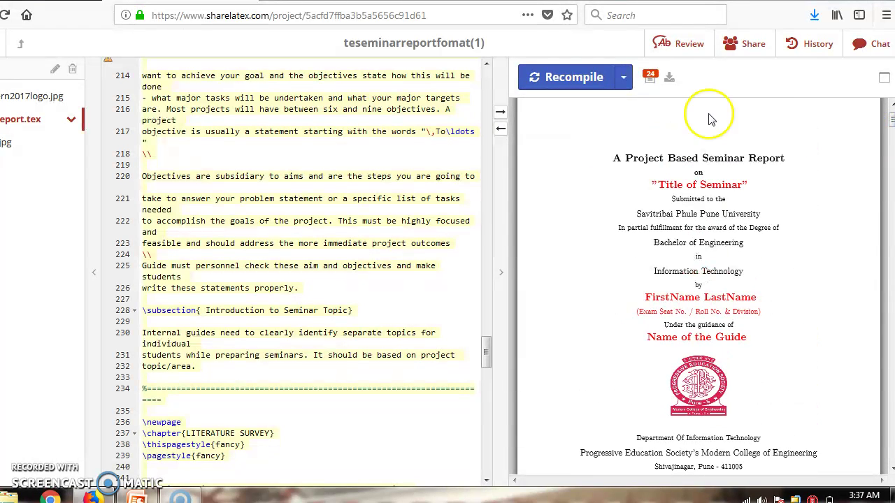
Save the compiled seminar report as a PDF file and confirm it in Firefox's downloads list
left_click(670, 78)
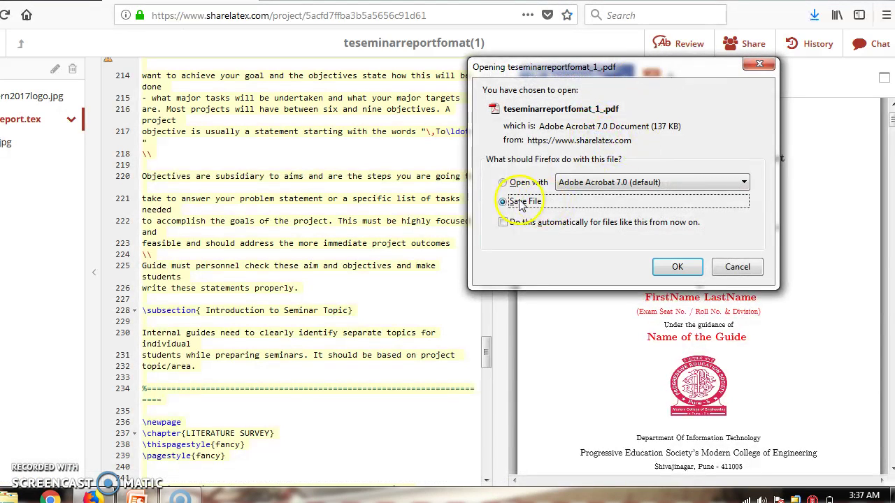
left_click(692, 270)
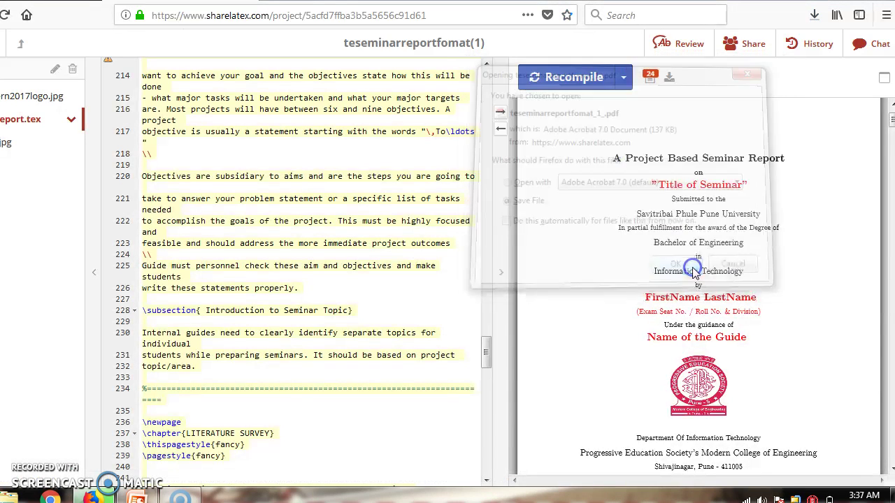
left_click(813, 15)
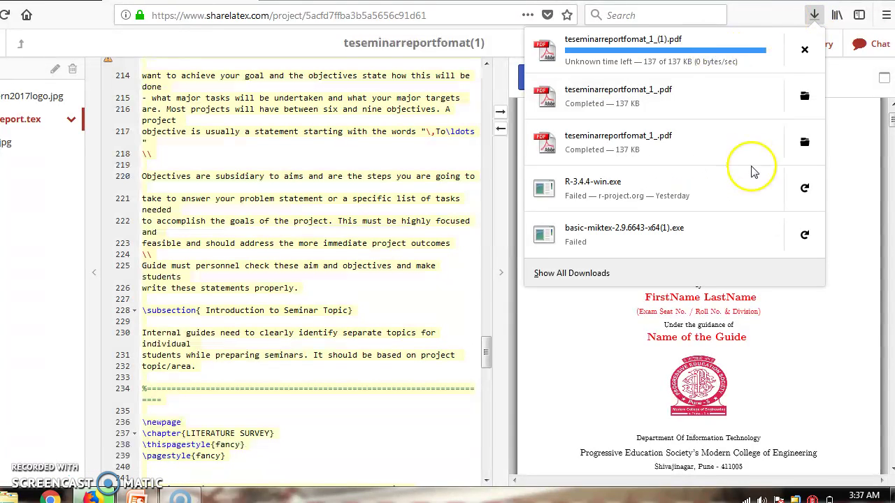
left_click(493, 368)
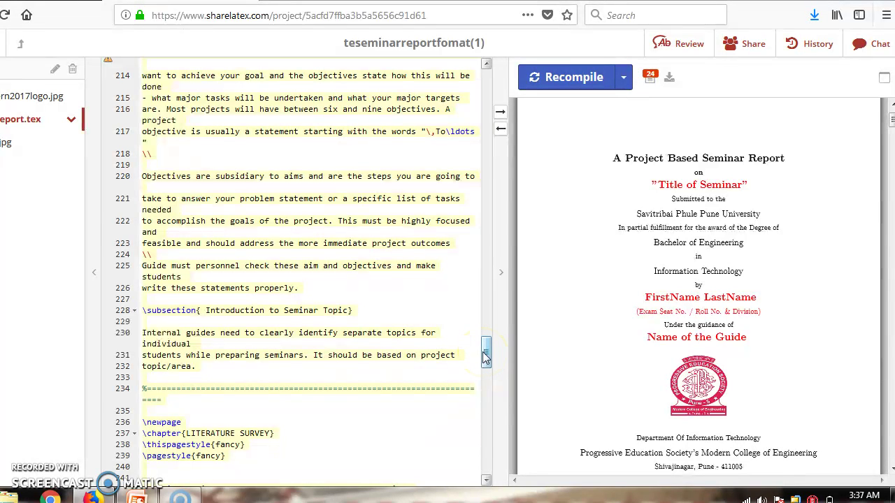
left_click_drag(485, 354, 486, 362)
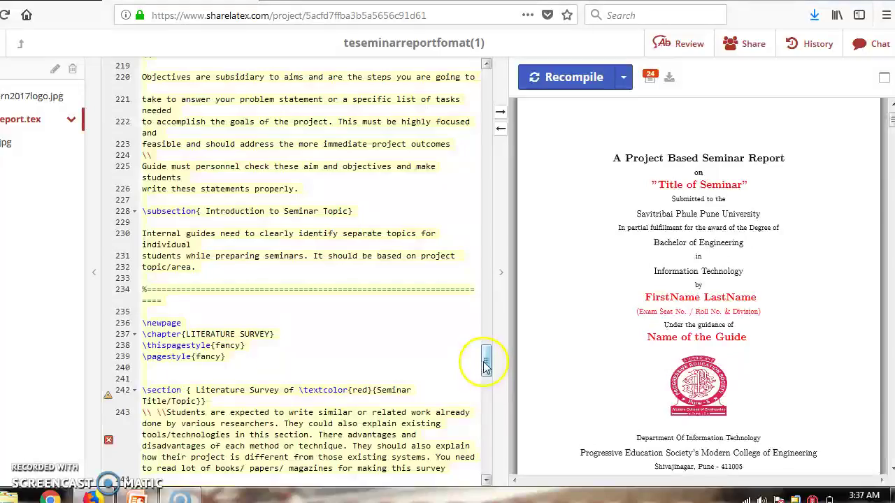
left_click_drag(485, 365, 488, 91)
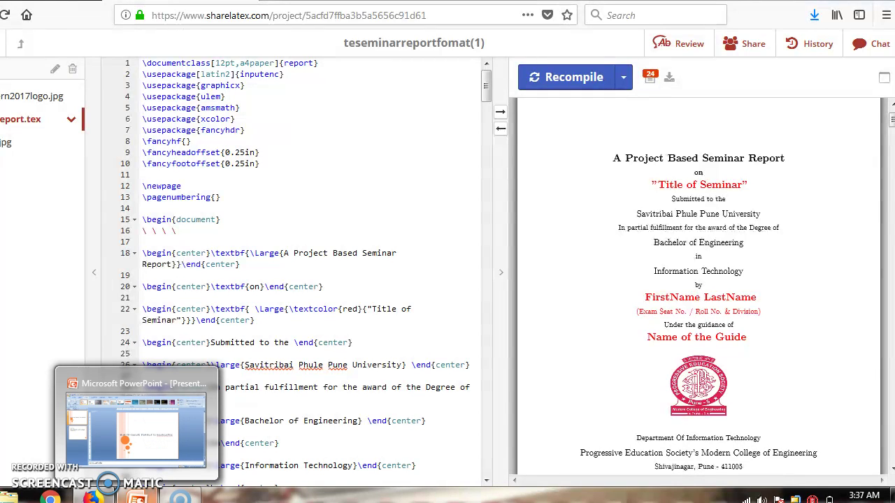
Switch to the PowerPoint presentation and show its second slide, References
left_click(137, 498)
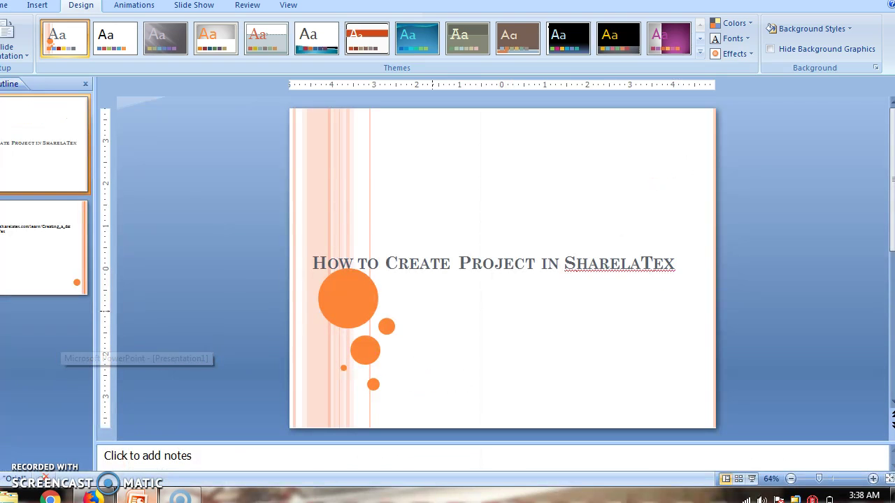
left_click(32, 250)
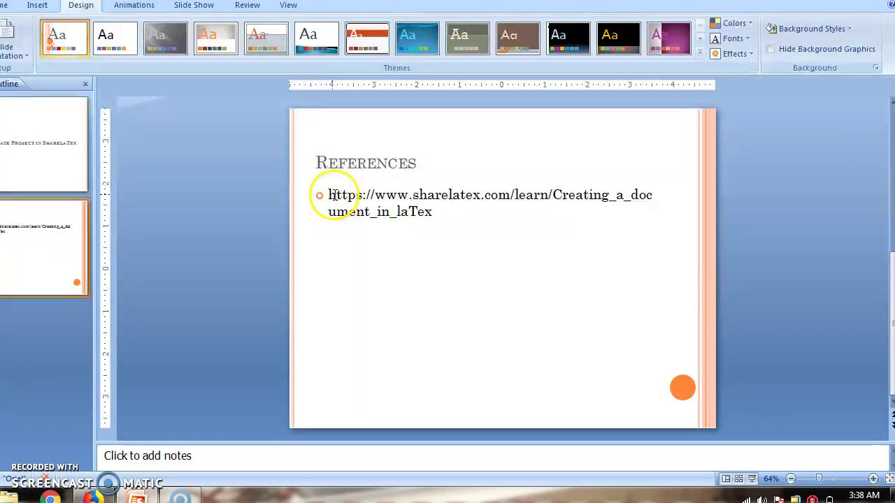